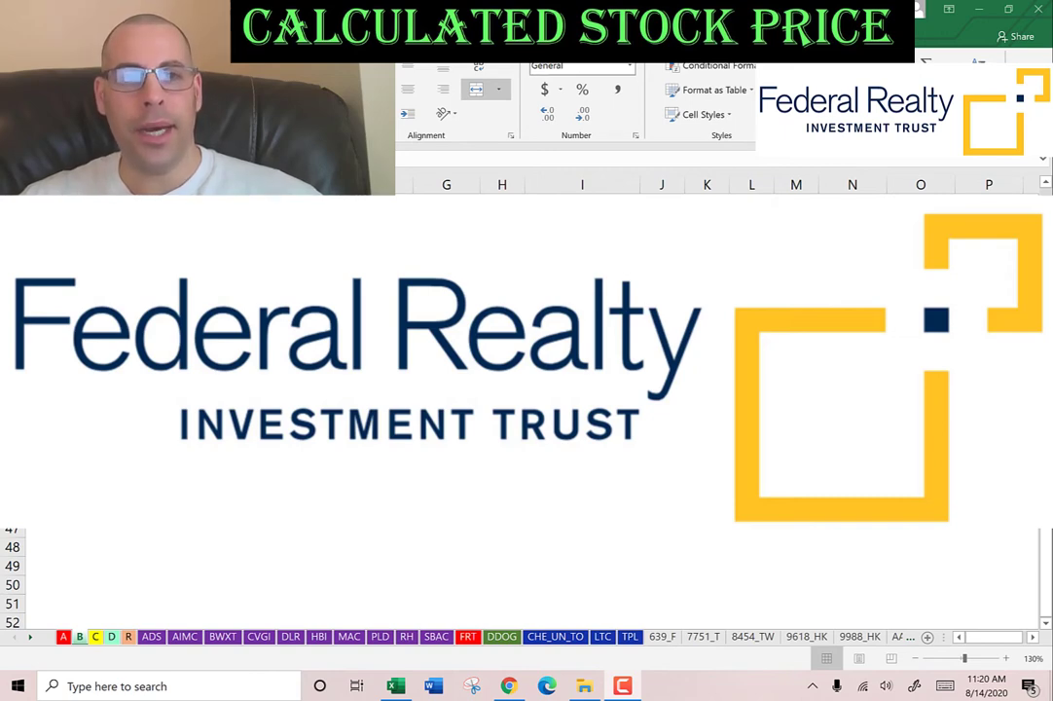
On the FRT sheet, enter a market cap of 6 billion from Yahoo Finance's 6.288B figure.
left_click(447, 292)
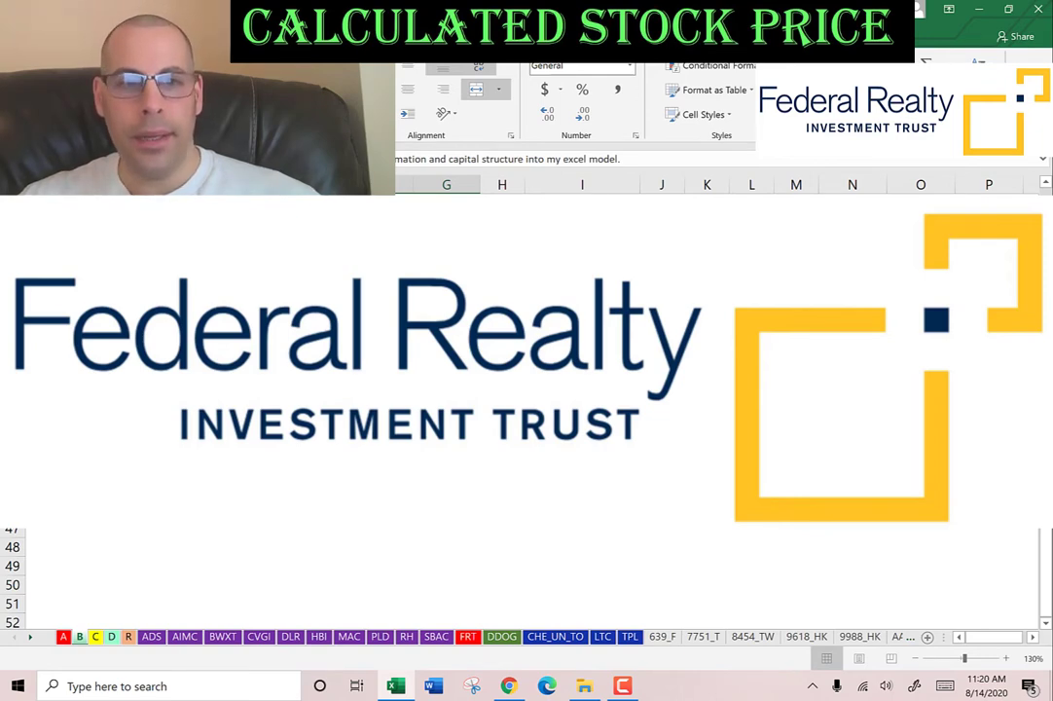
key("Left")
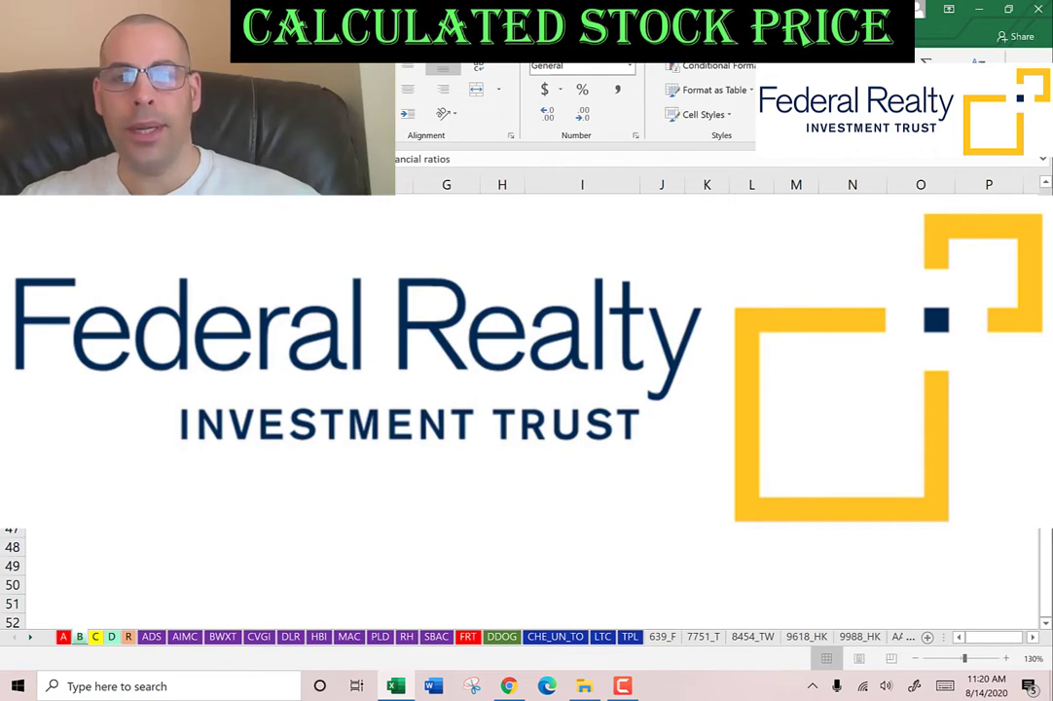
key("Down")
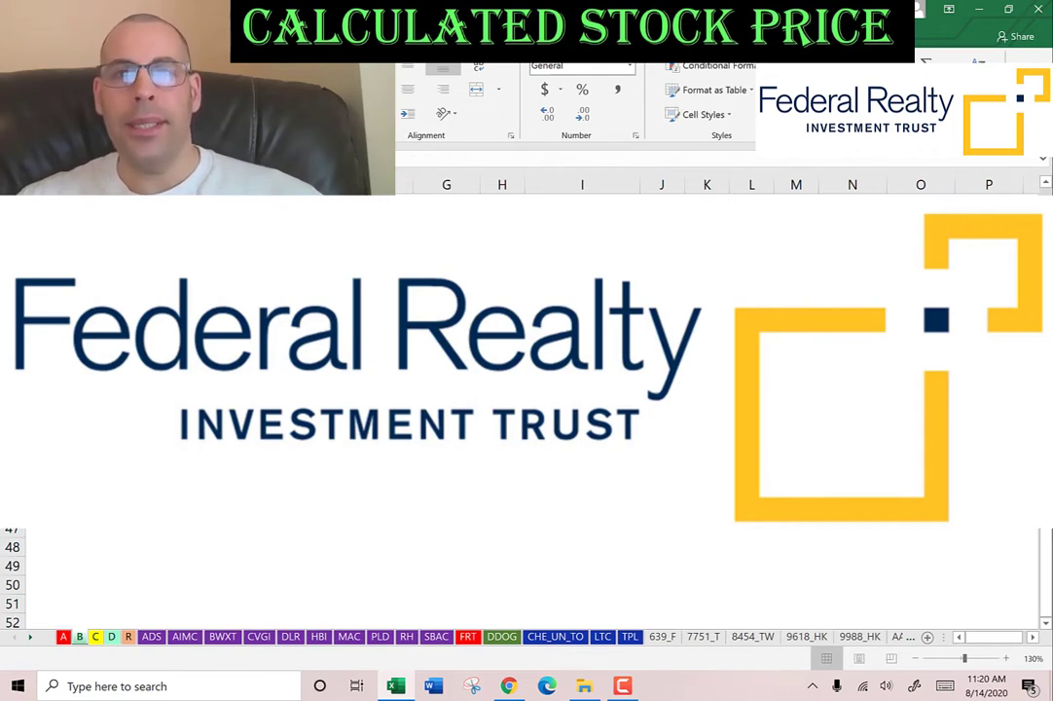
left_click(468, 637)
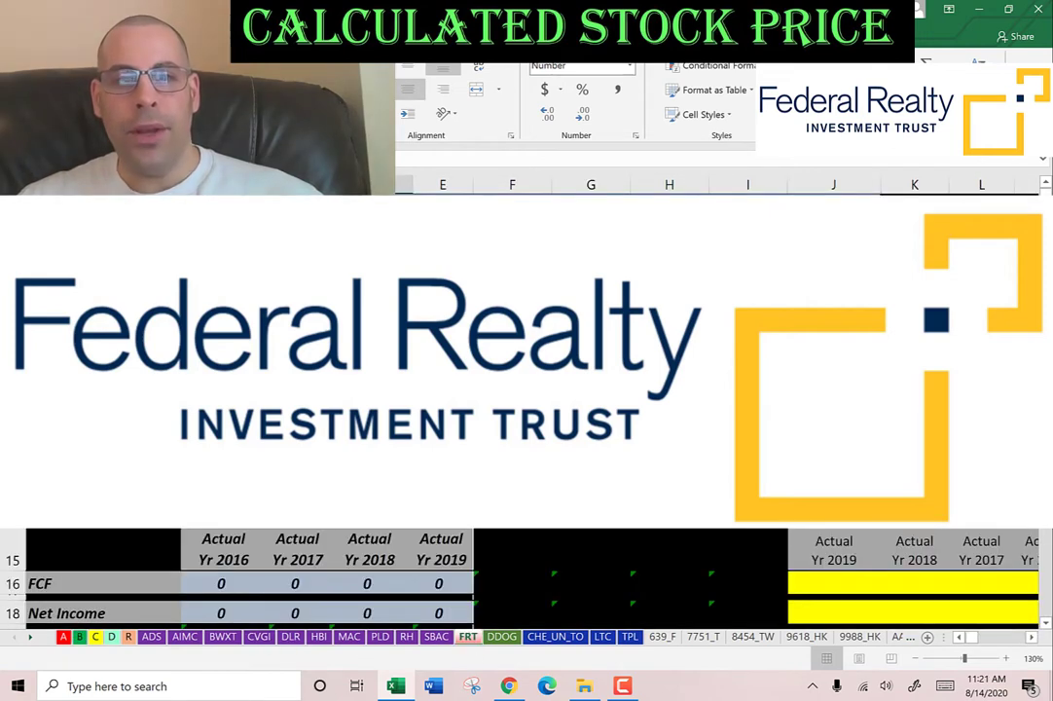
left_click(419, 379)
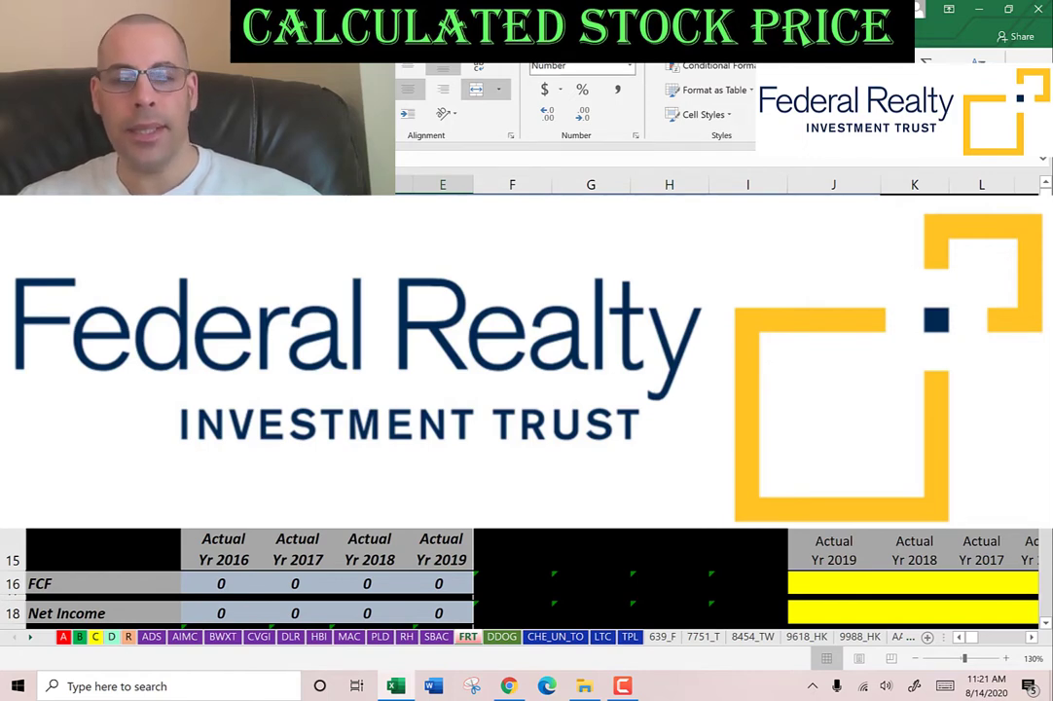
key("alt+Tab")
key("Tab")
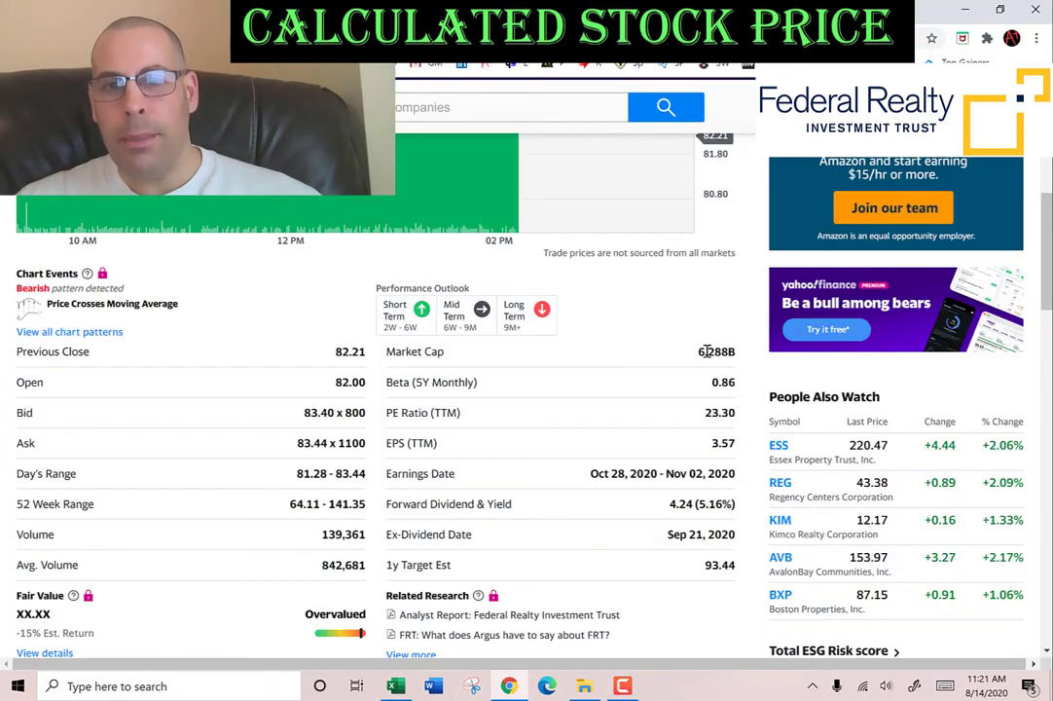
double_click(701, 354)
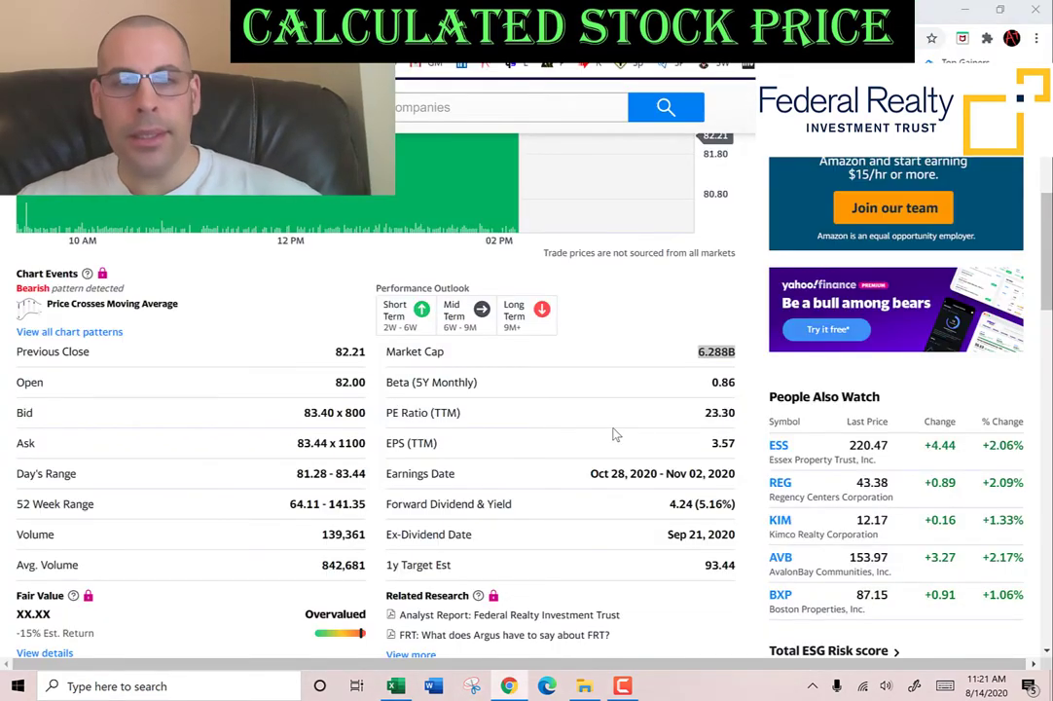
key("alt+Tab")
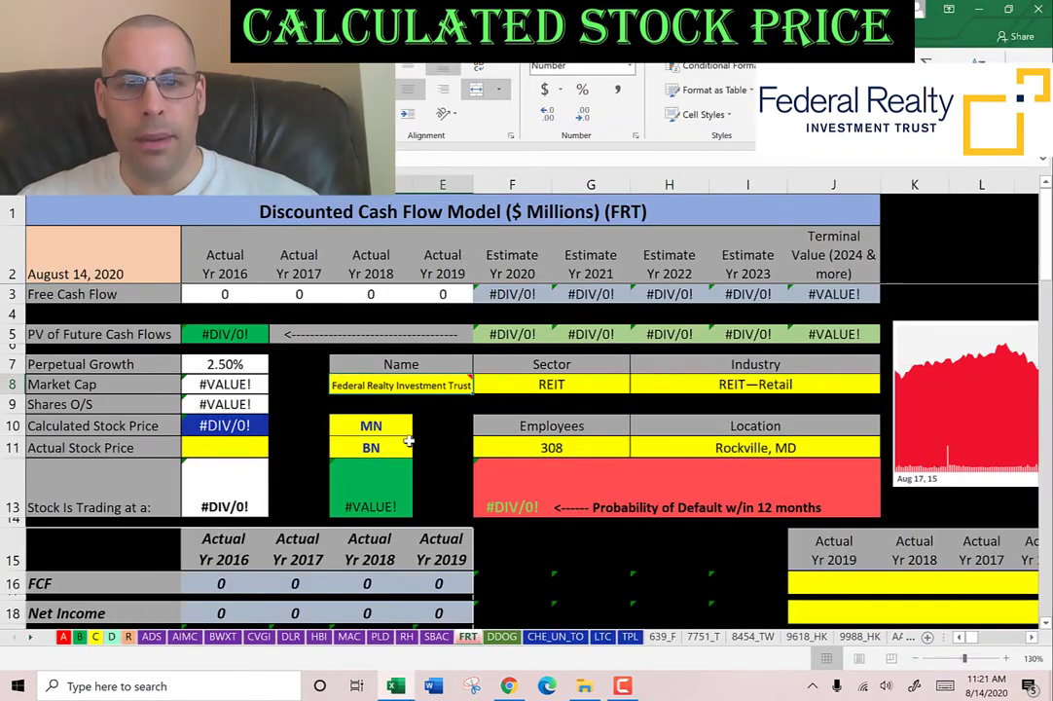
left_click(409, 441)
type("6")
key("Return")
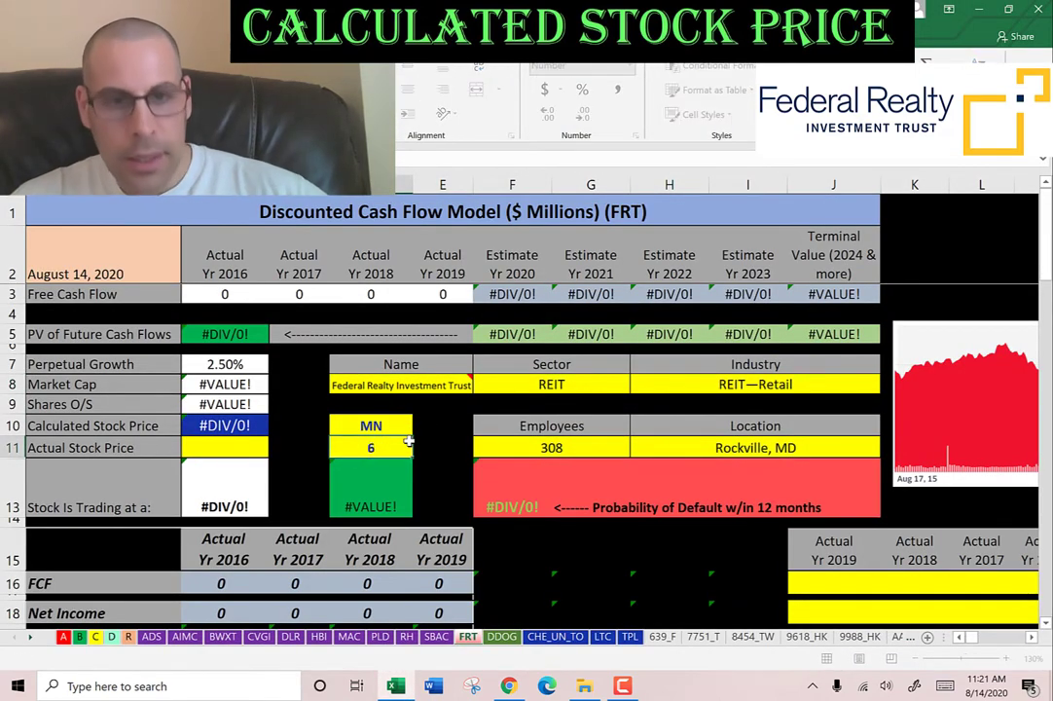
Enter 83.14 from Yahoo Finance's quote as the actual stock price.
key("alt+Tab")
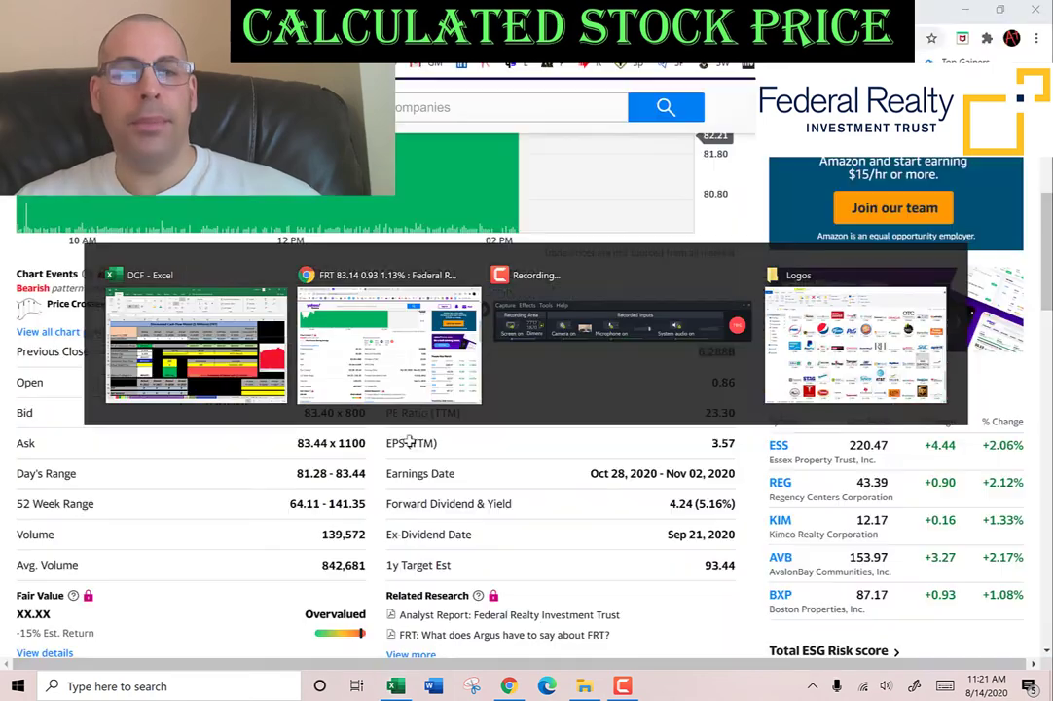
scroll(81, 376, "up", 2)
scroll(82, 377, "up", 2)
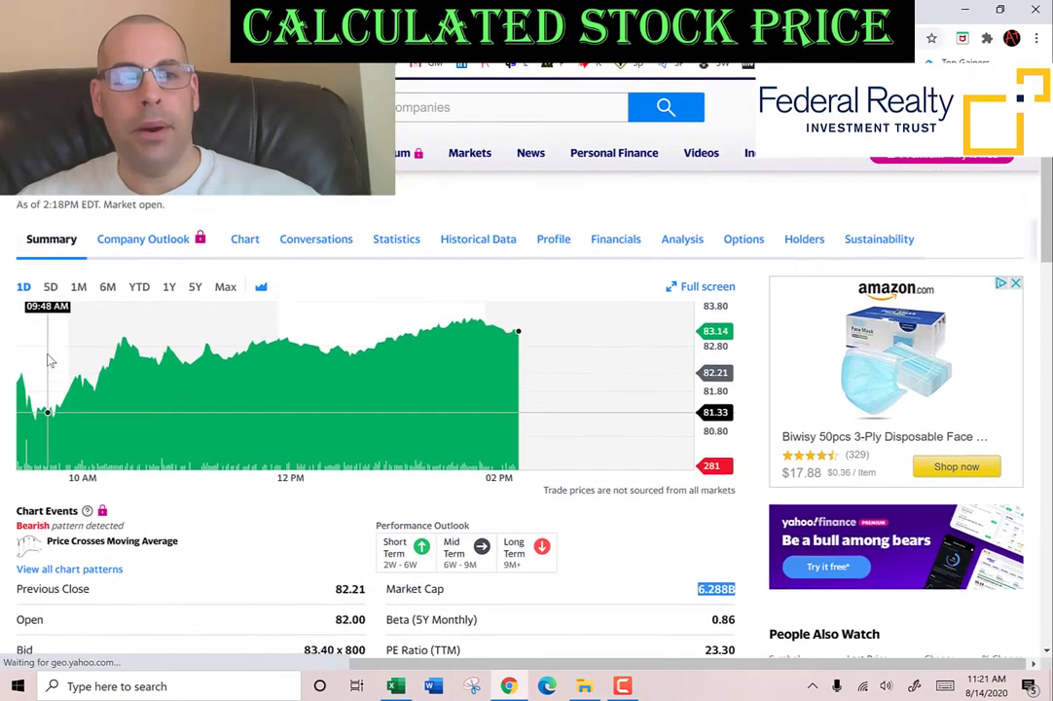
double_click(55, 251)
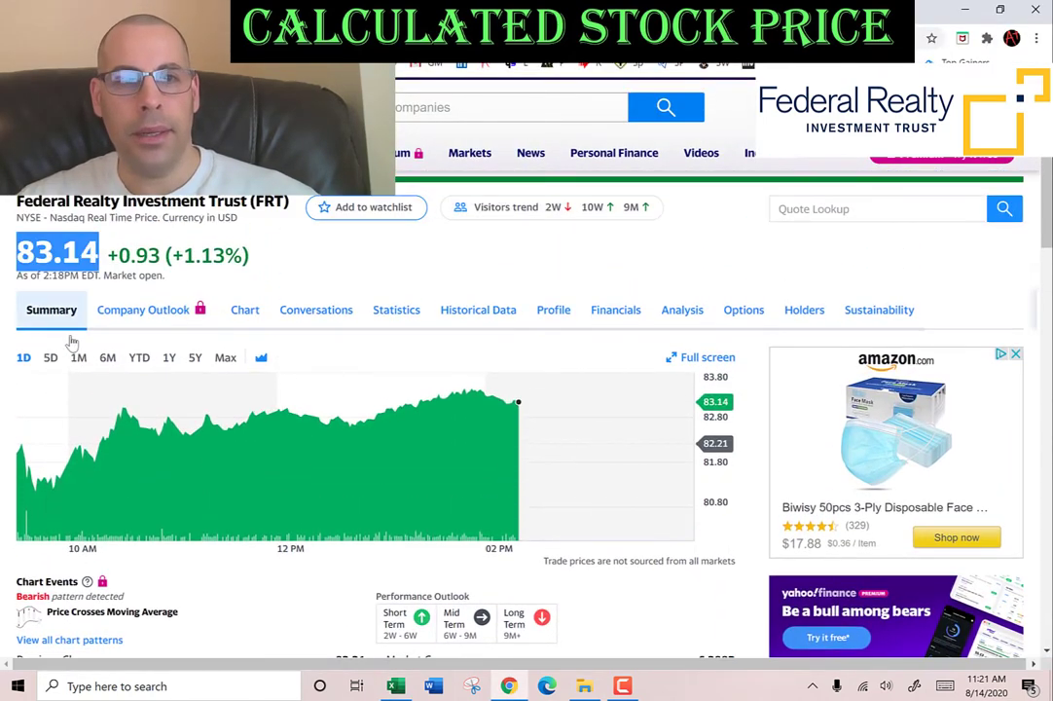
key("alt+Tab")
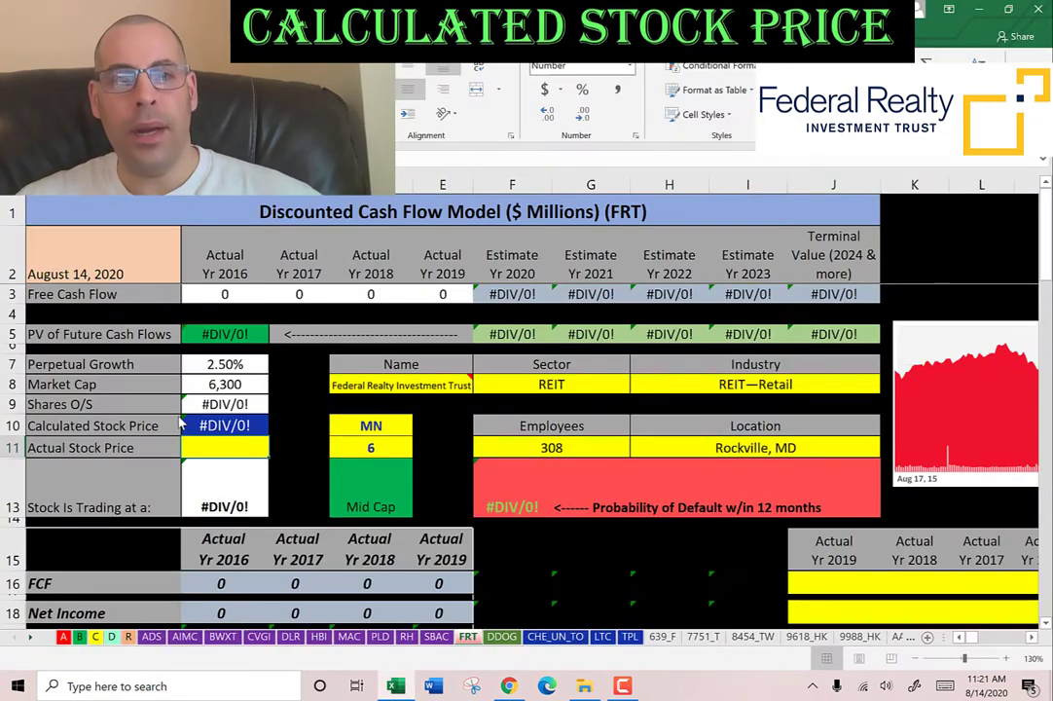
type("83.14")
key("Return")
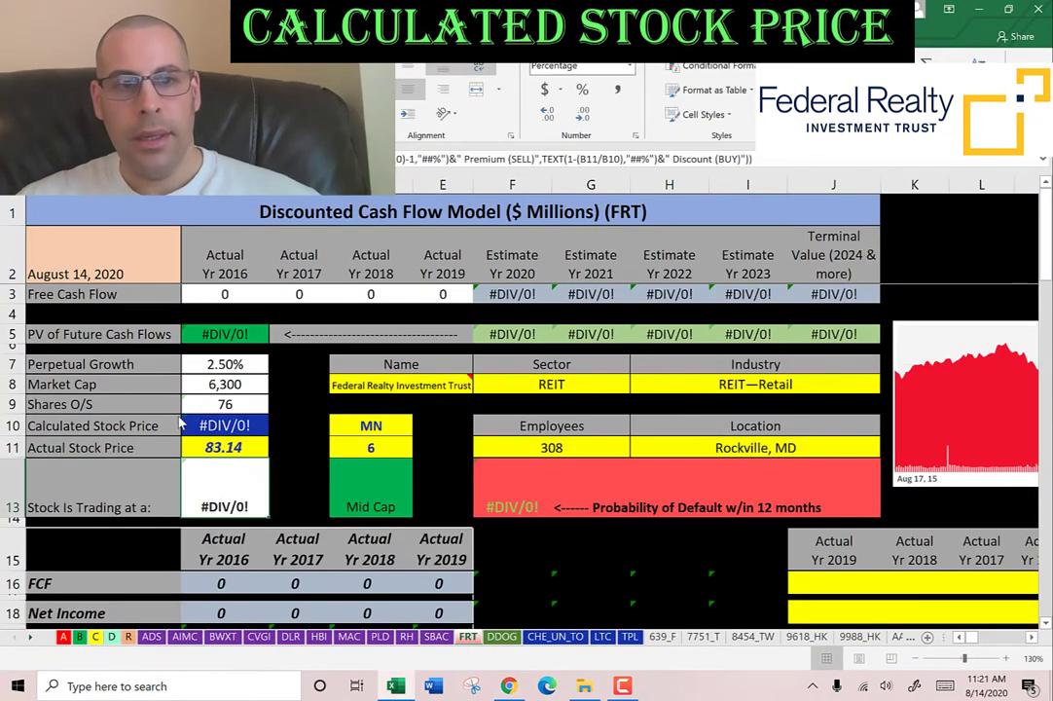
key("alt+Tab")
scroll(389, 307, "down", 2)
Paste Yahoo's 2016–2019 Free Cash Flow values as text into J16:M16.
scroll(389, 305, "down", 2)
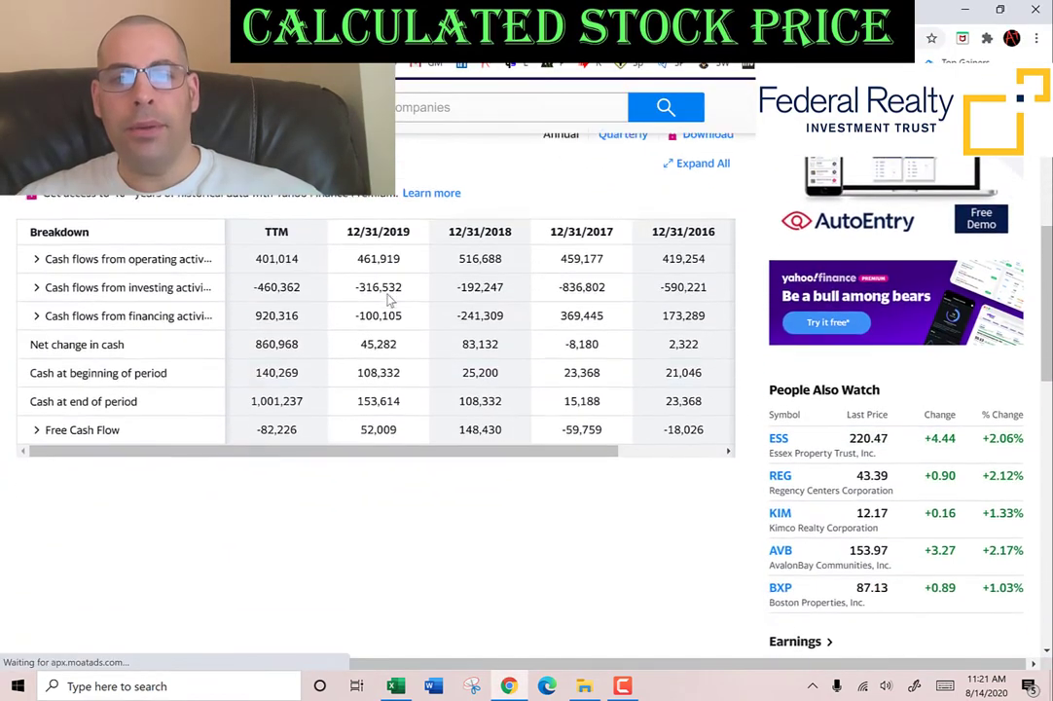
left_click_drag(359, 354, 704, 362)
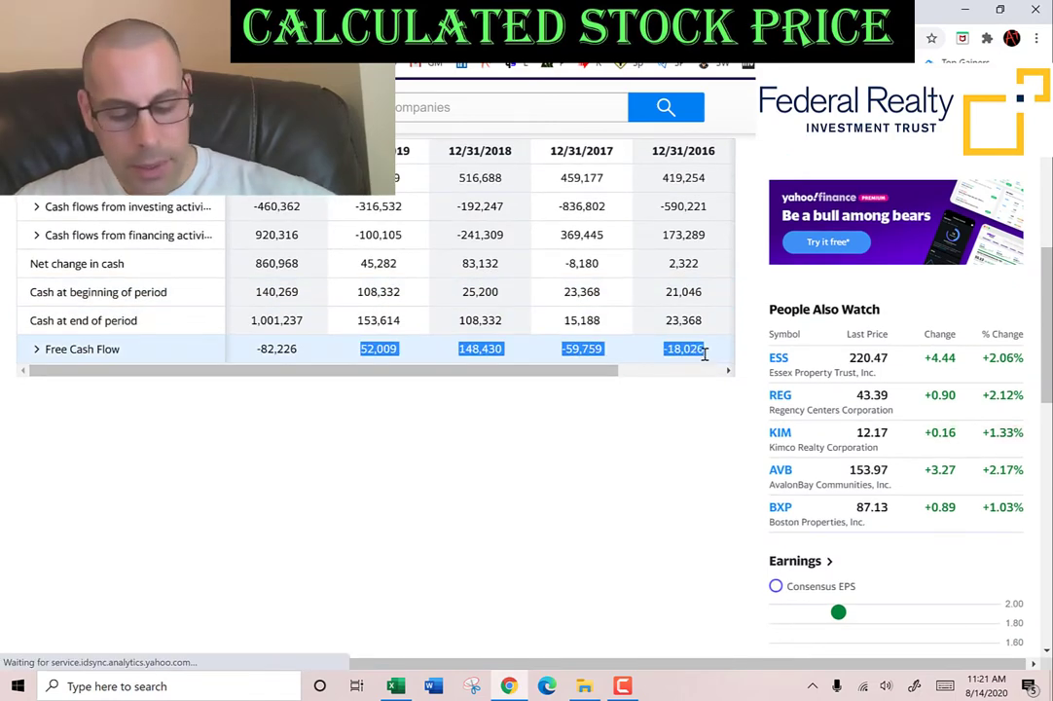
key("ctrl+c")
key("alt+Tab")
right_click(877, 352)
key("s")
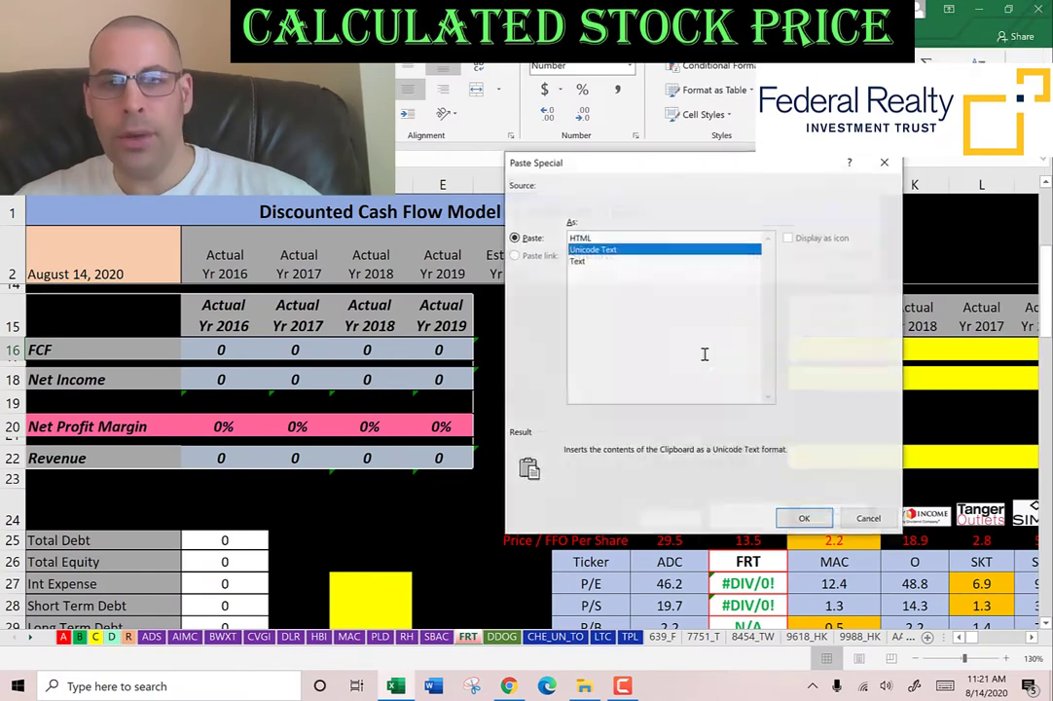
key("Down")
key("Return")
Paste the 2016–2019 Net Income figures from Yahoo's income statement into row 18.
left_click(833, 379)
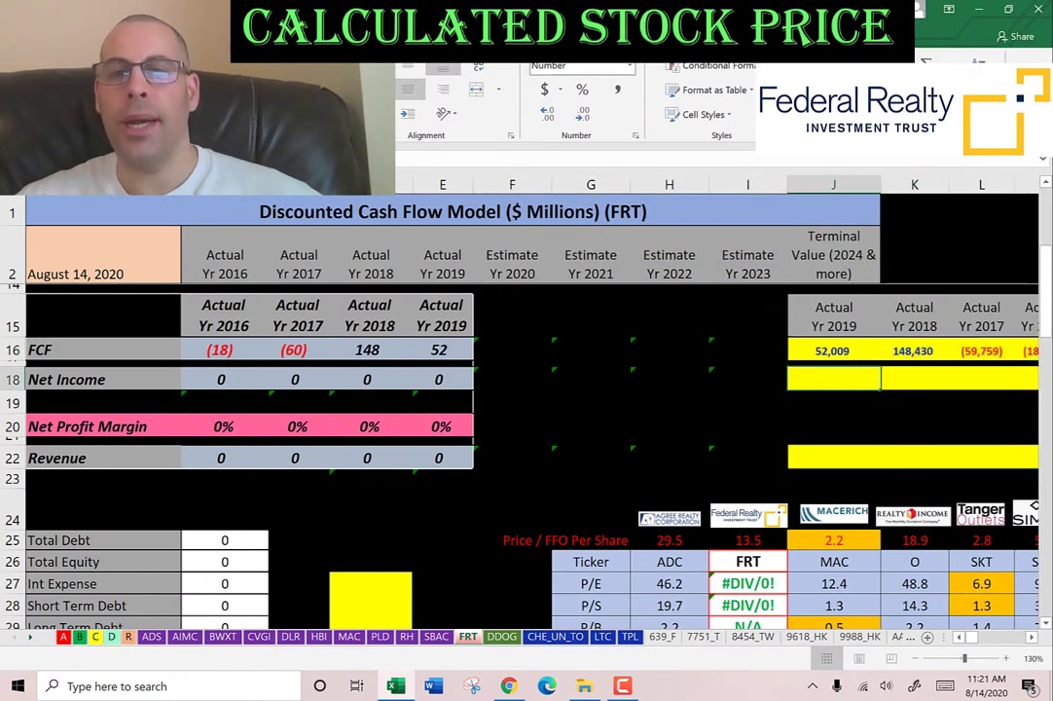
key("alt+Tab")
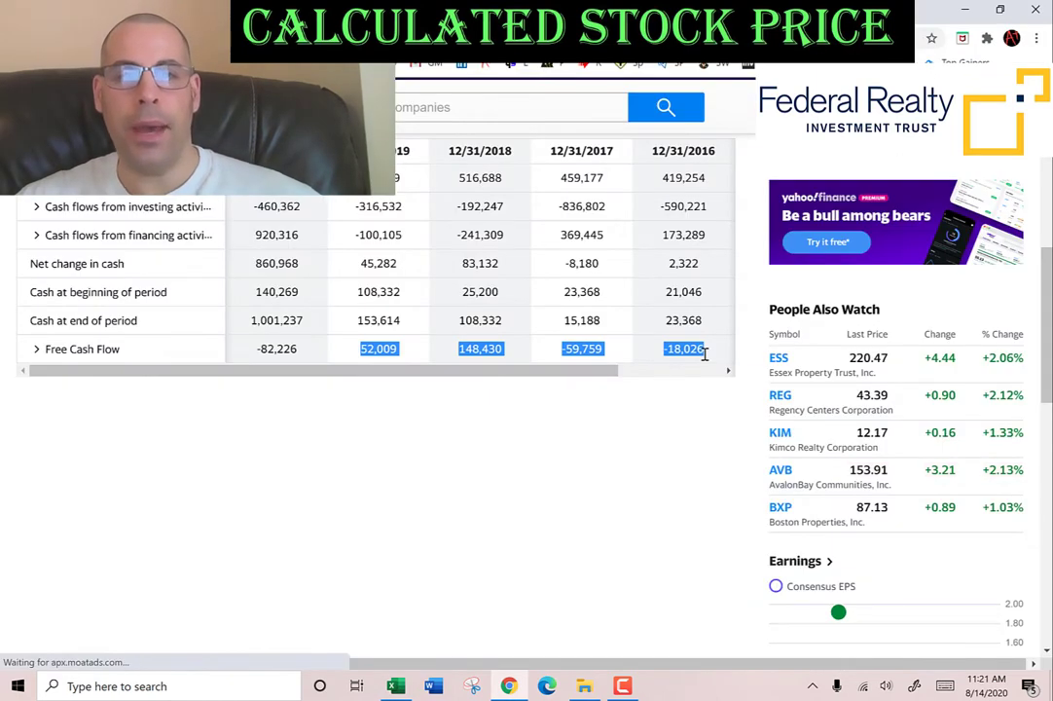
scroll(265, 331, "up", 1)
scroll(265, 331, "up", 2)
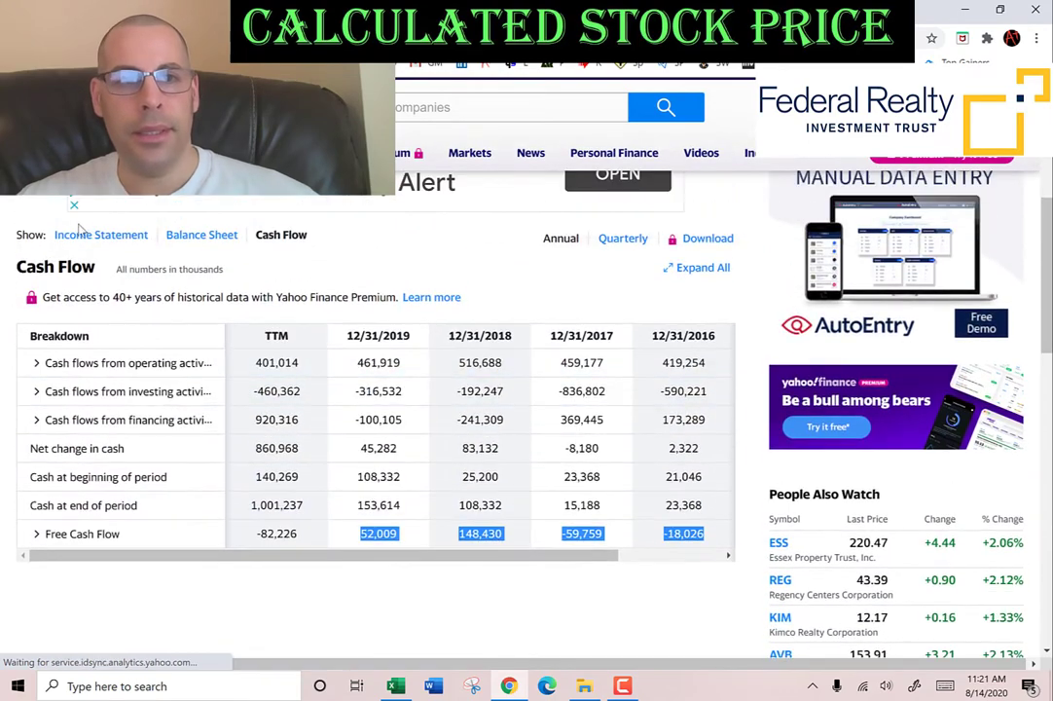
left_click(81, 234)
scroll(321, 390, "down", 3)
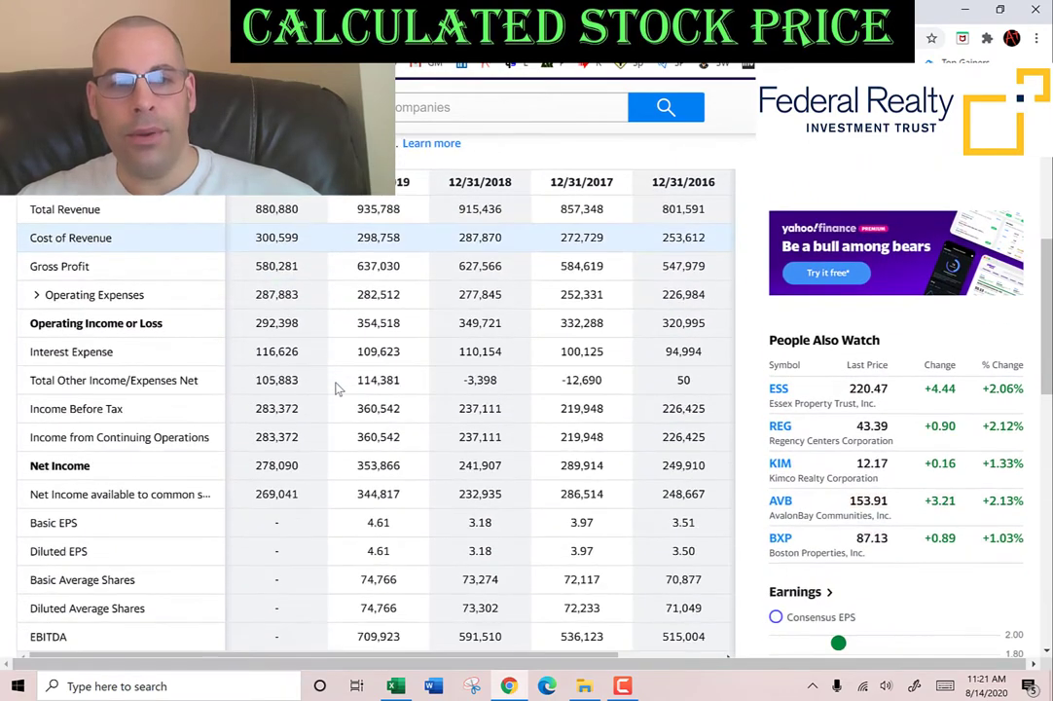
left_click_drag(357, 465, 722, 479)
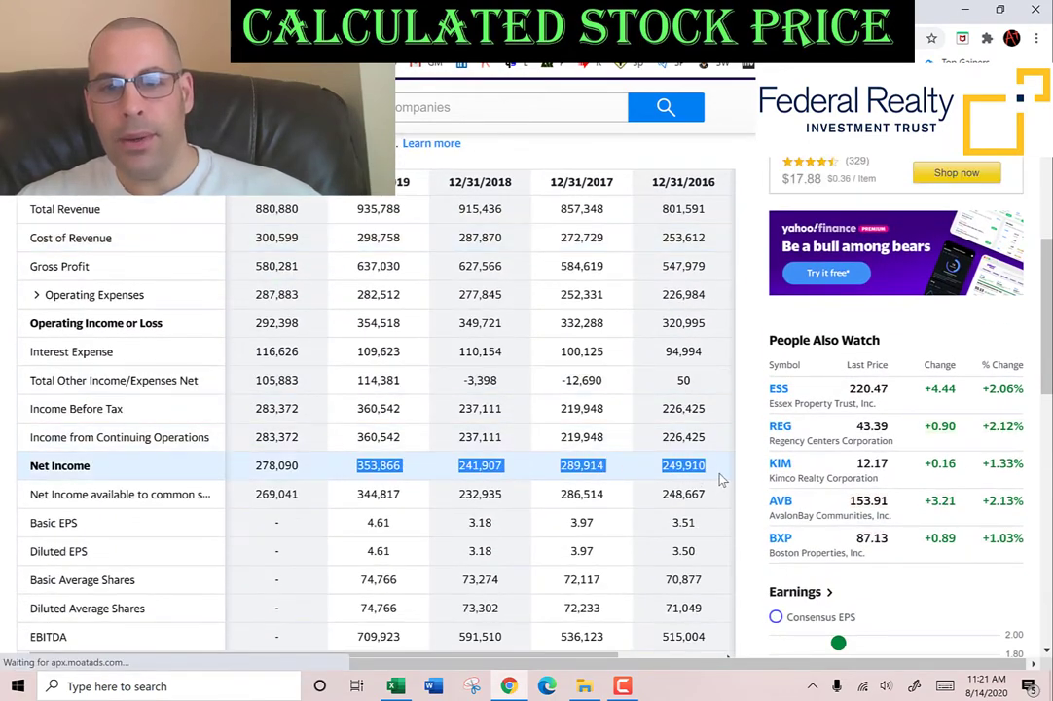
key("alt+Tab")
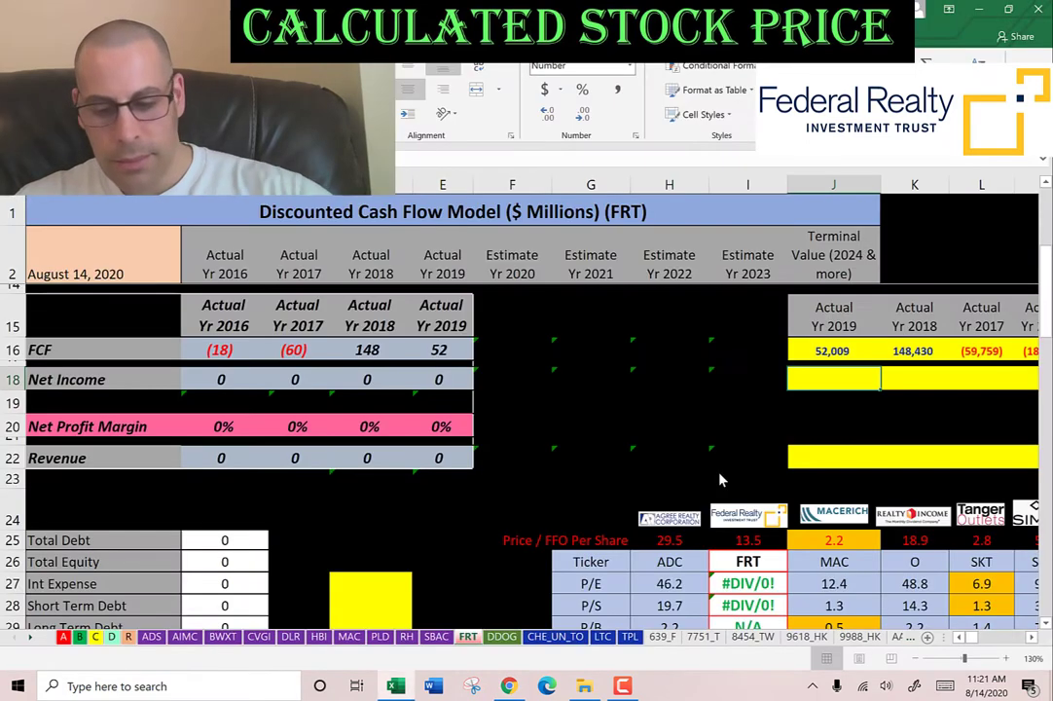
key("Menu")
key("s")
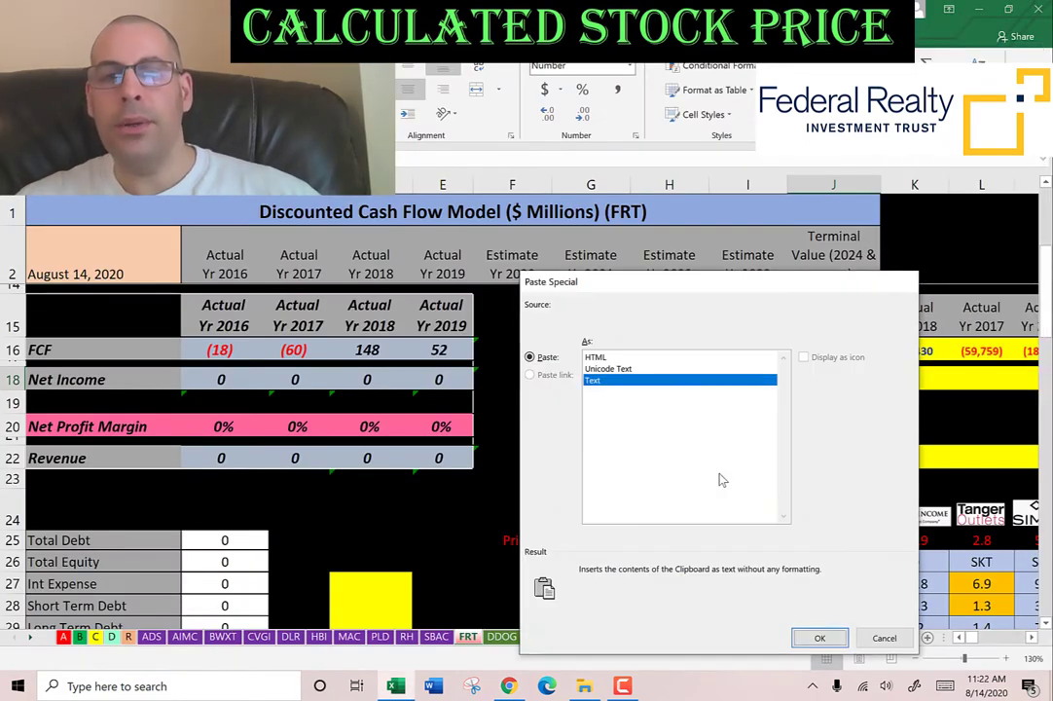
key("Return")
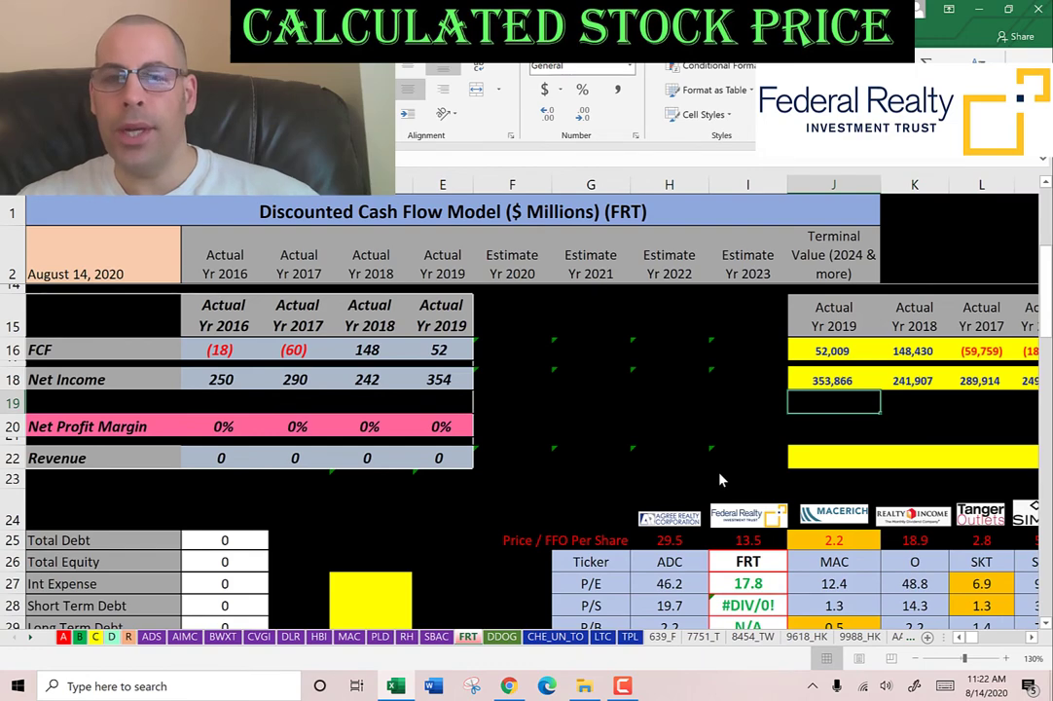
Paste the 2016–2019 Total Revenue values as text into row 22.
key("alt+Tab")
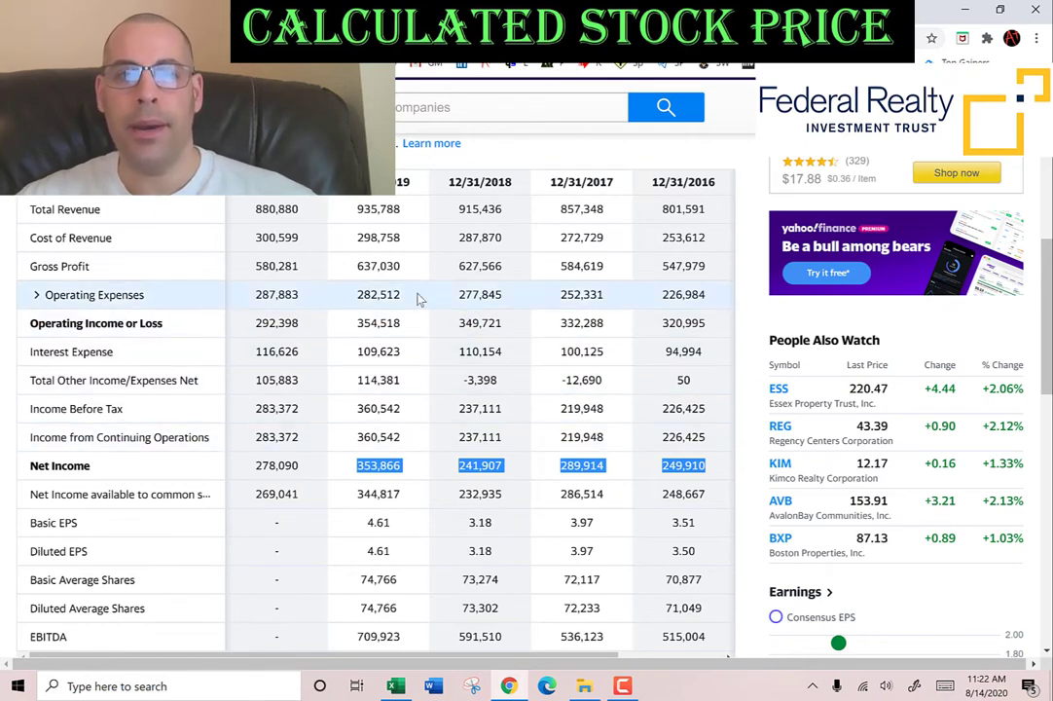
left_click_drag(357, 209, 709, 210)
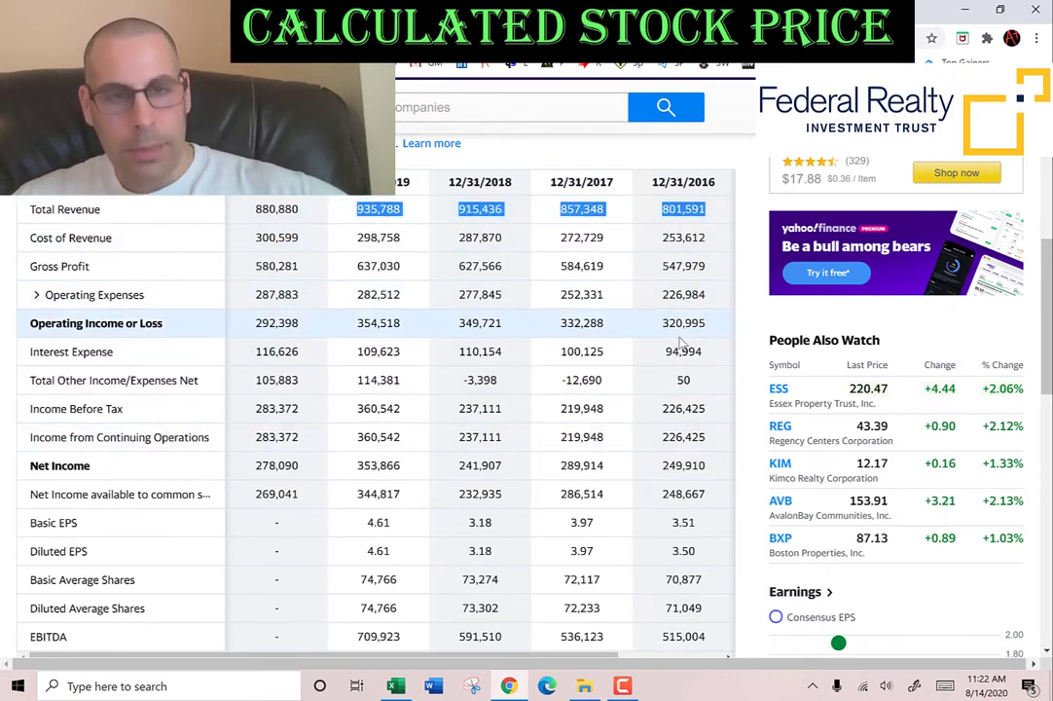
key("alt+Tab")
key("shift+F10")
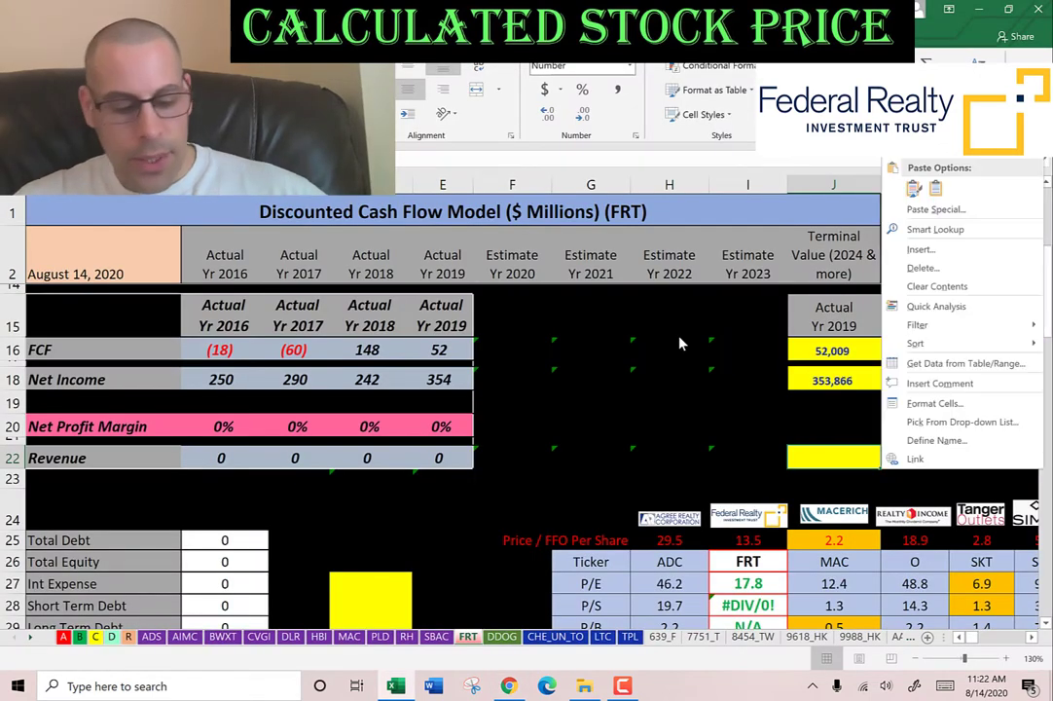
key("s")
key("Down")
key("Return")
key("Left")
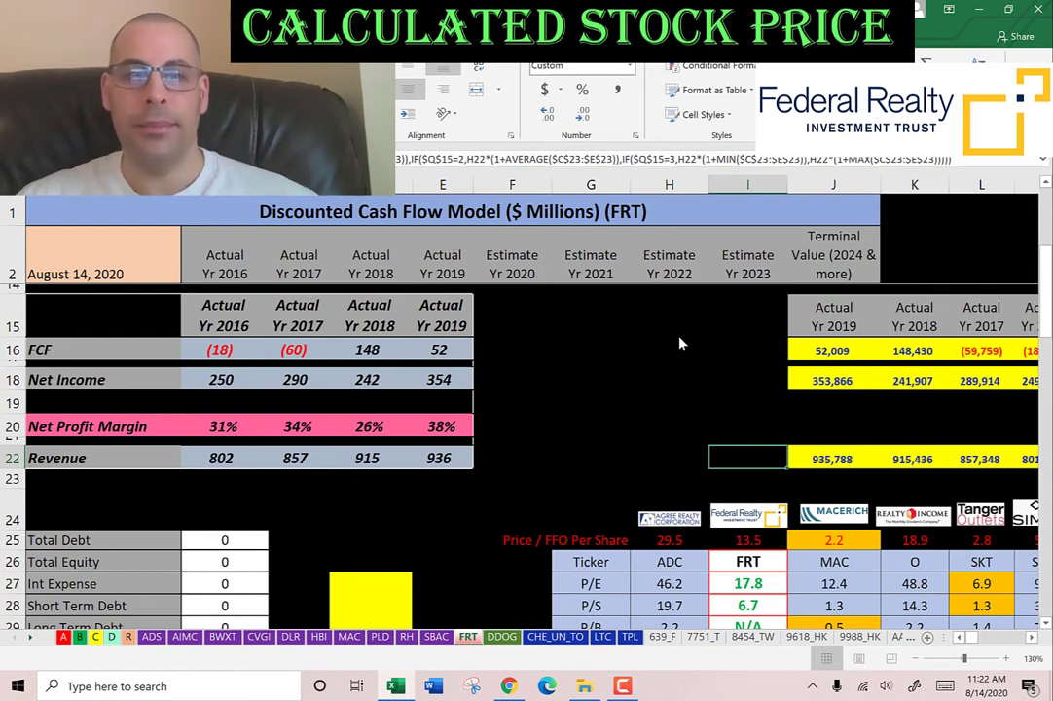
Check the 2016 net income and FCF cells and the 2017 and 2019 revenue cells.
left_click(225, 380)
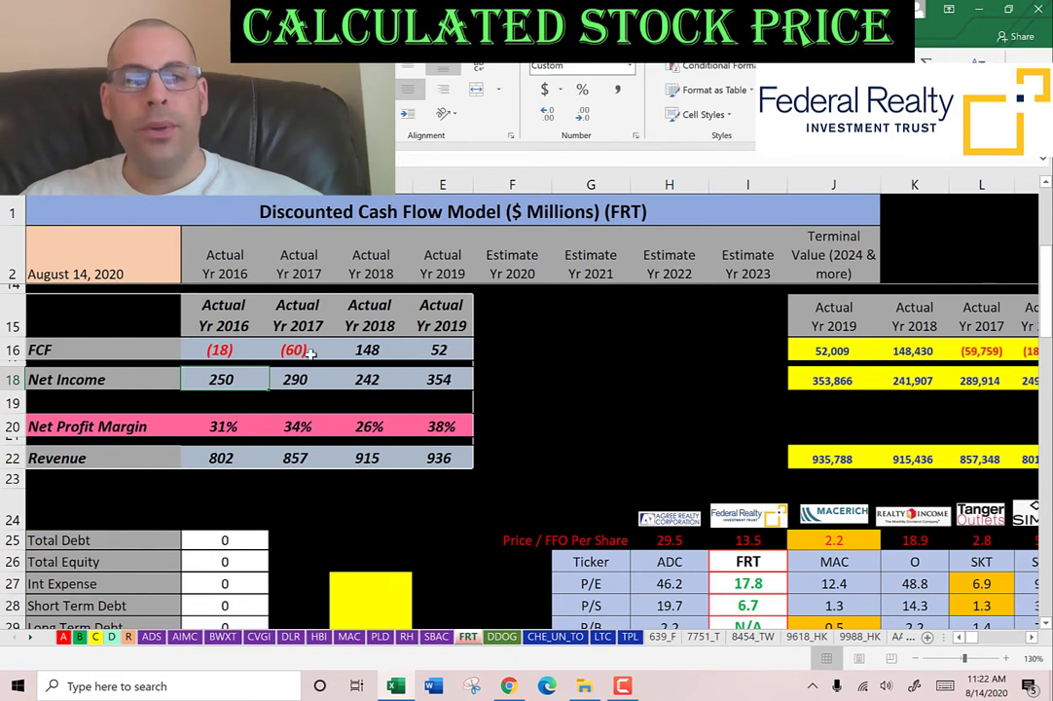
left_click(225, 349)
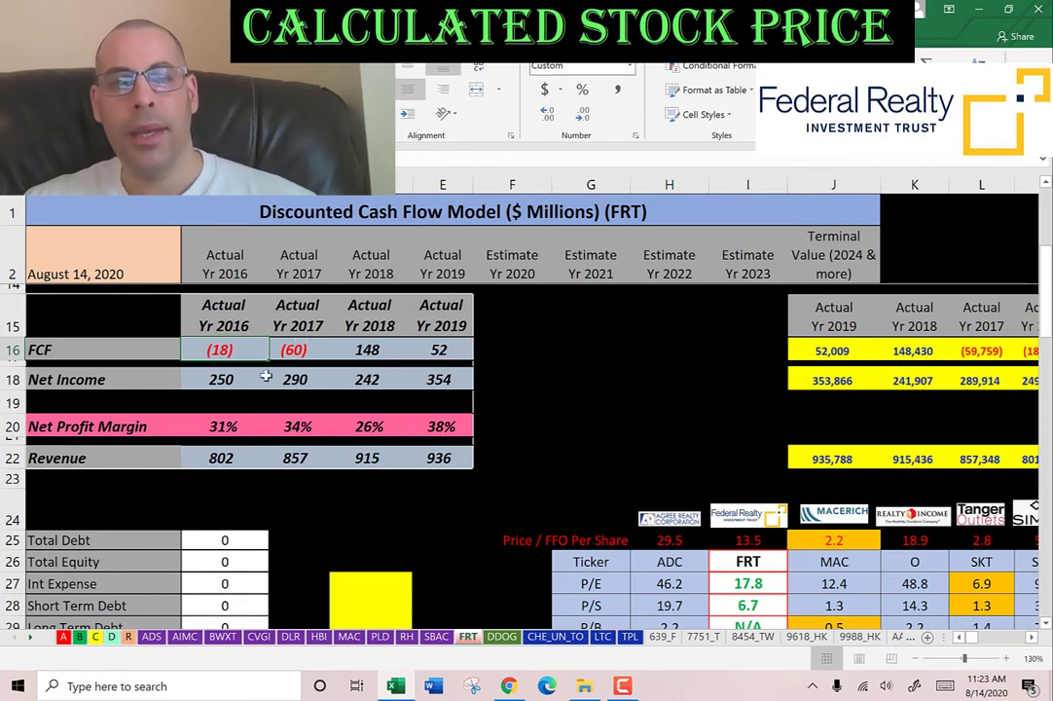
left_click(284, 457)
left_click(438, 457)
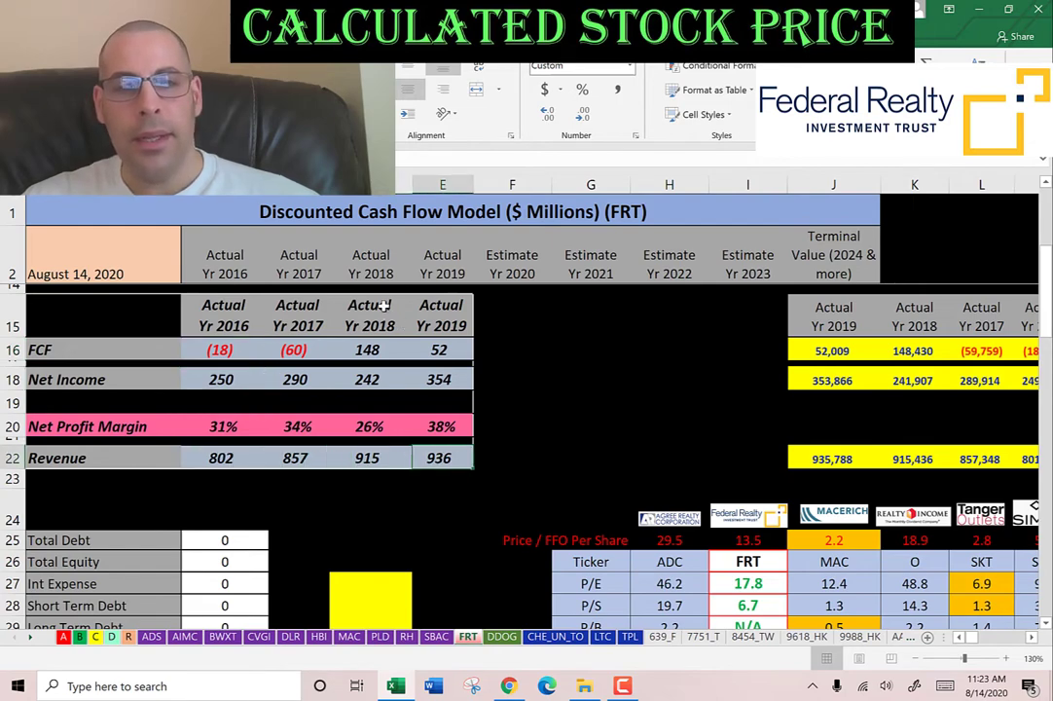
scroll(385, 302, "down", 2)
scroll(388, 297, "down", 1)
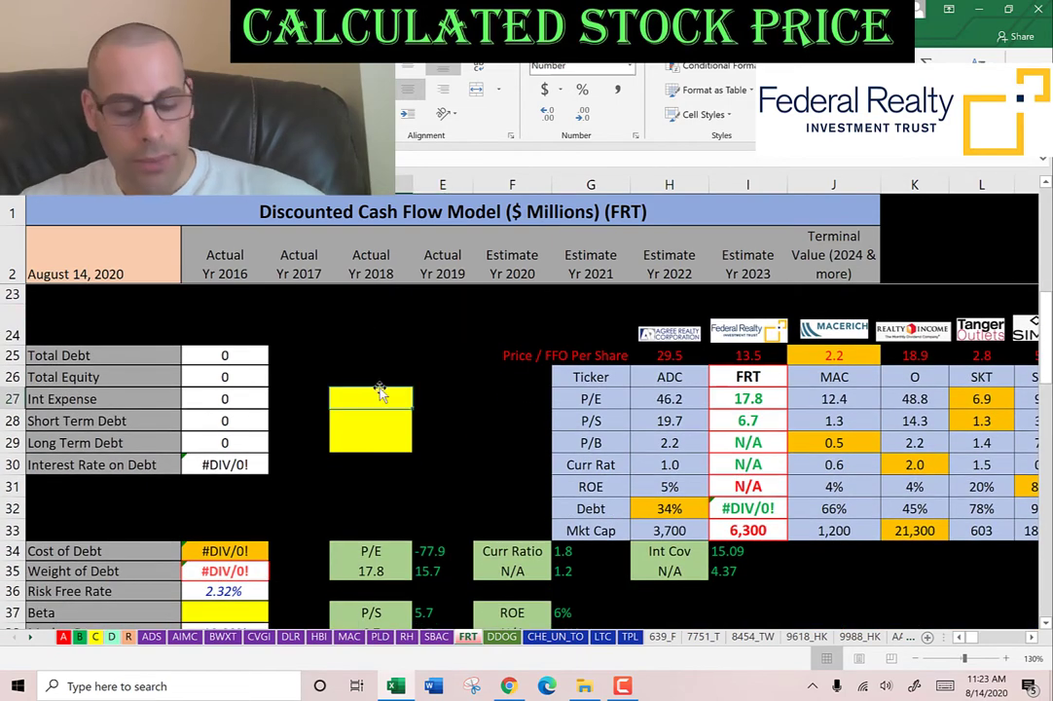
Paste the 2019 interest expense 109,623 into the interest expense input cell.
key("alt+Tab")
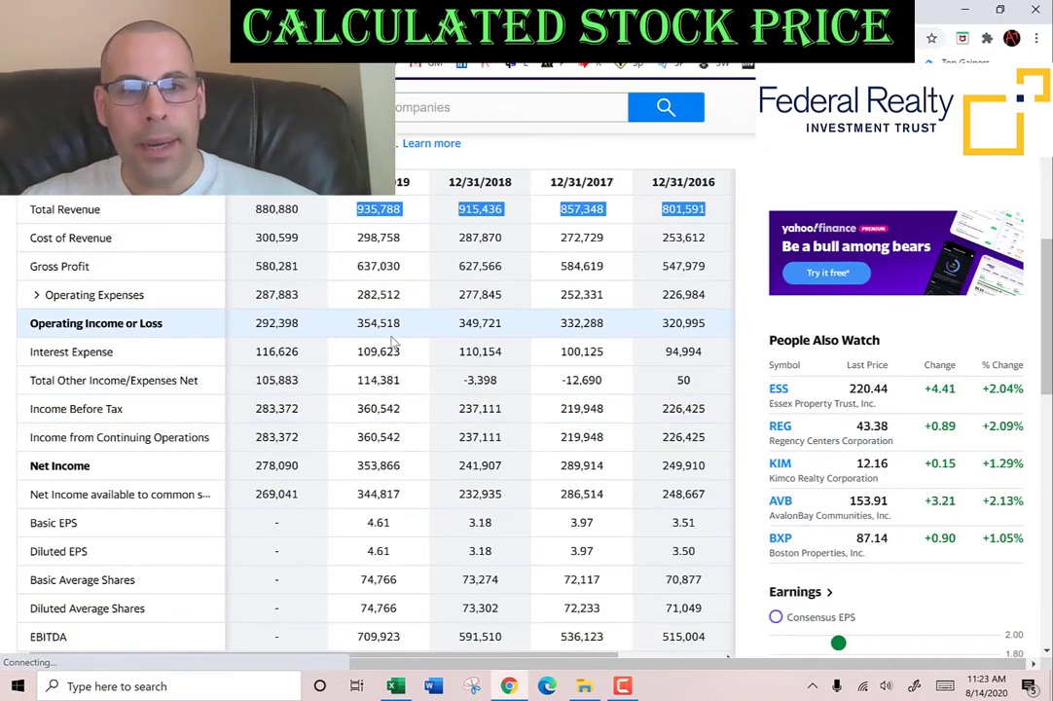
double_click(385, 356)
key("ctrl+c")
key("alt+Tab")
key("ctrl+v")
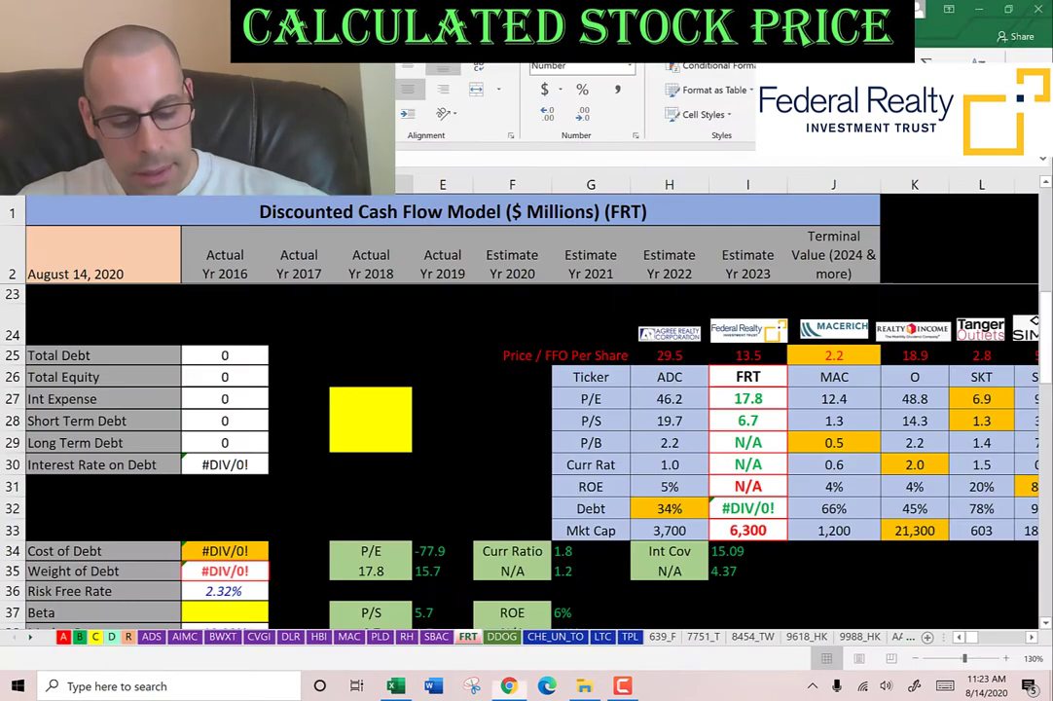
key("Return")
Paste the balance sheet's 2019 long-term debt 3,356,594, giving a 3.27% interest rate on debt.
key("alt+Tab")
scroll(210, 277, "up", 3)
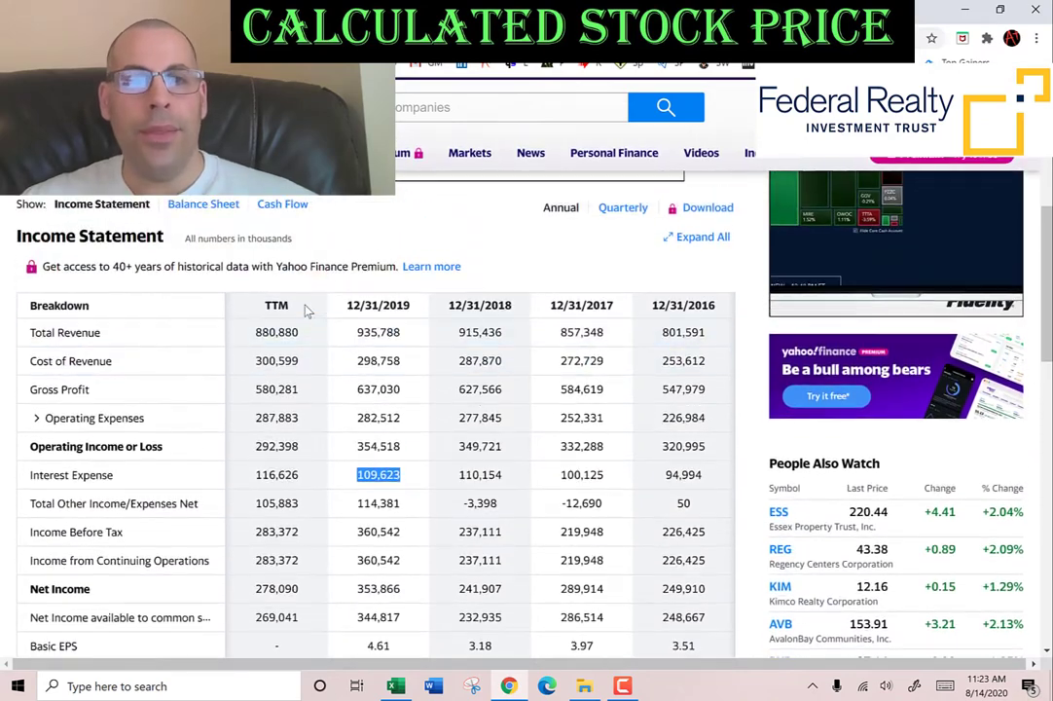
left_click(216, 269)
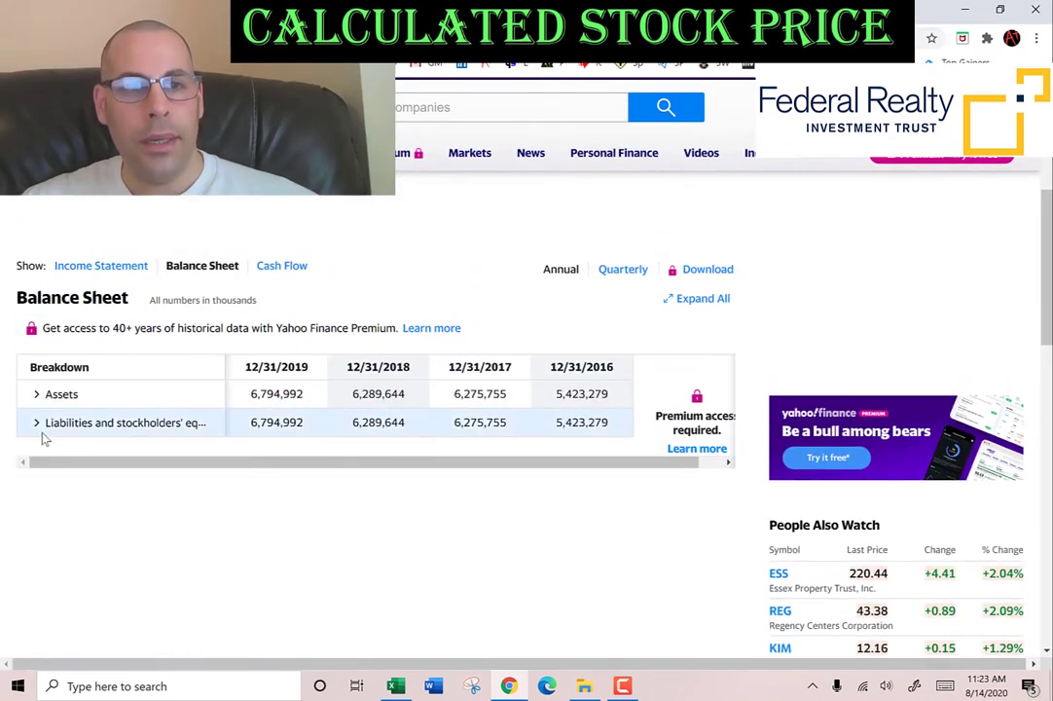
left_click(41, 426)
left_click(51, 451)
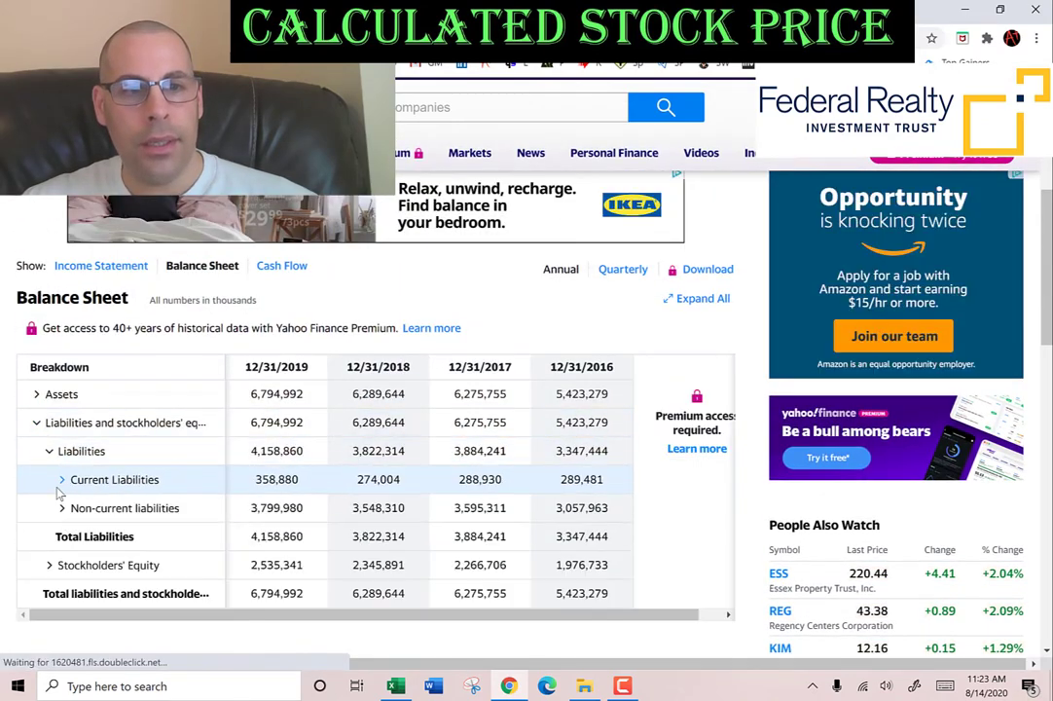
left_click(61, 507)
left_click(169, 477)
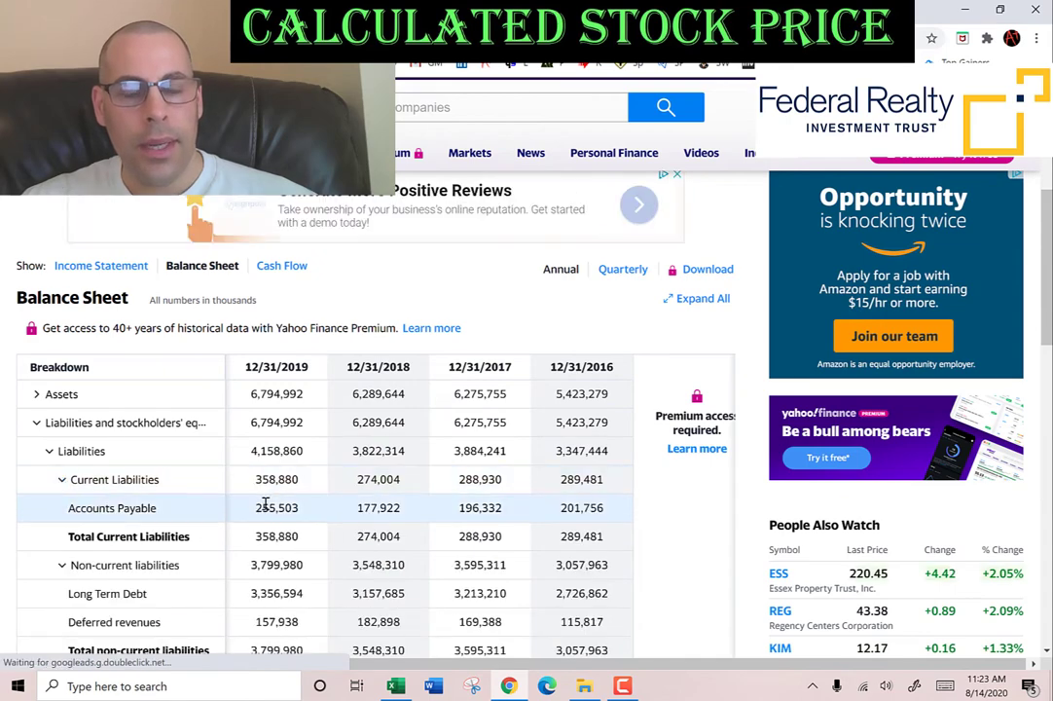
scroll(293, 460, "down", 1)
double_click(280, 516)
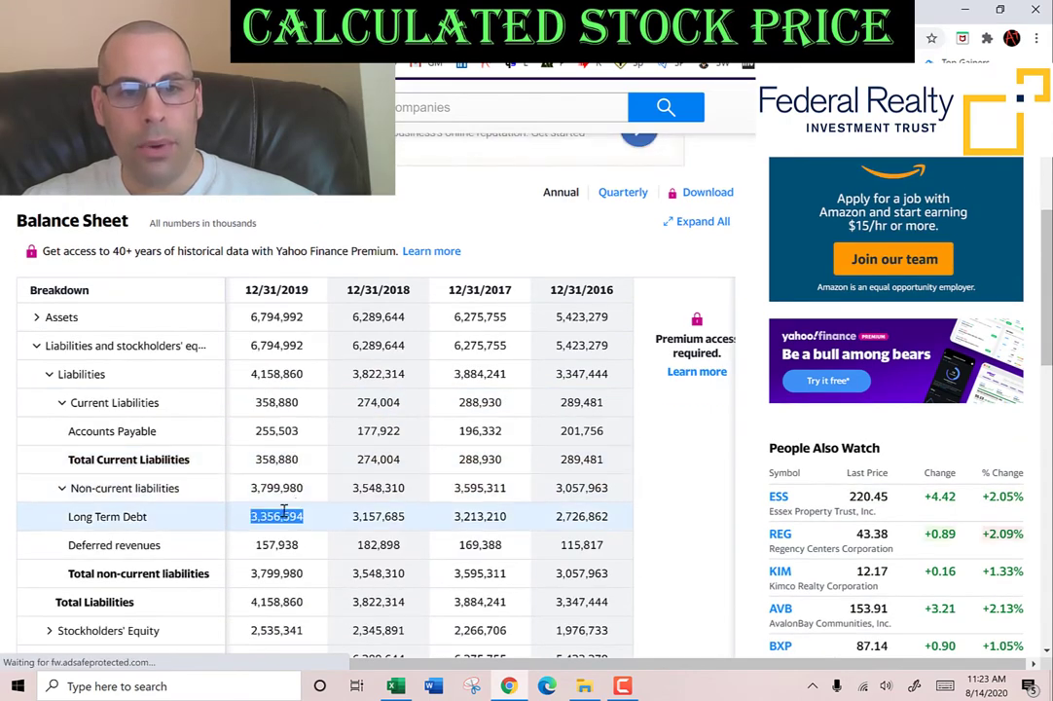
key("alt+Tab")
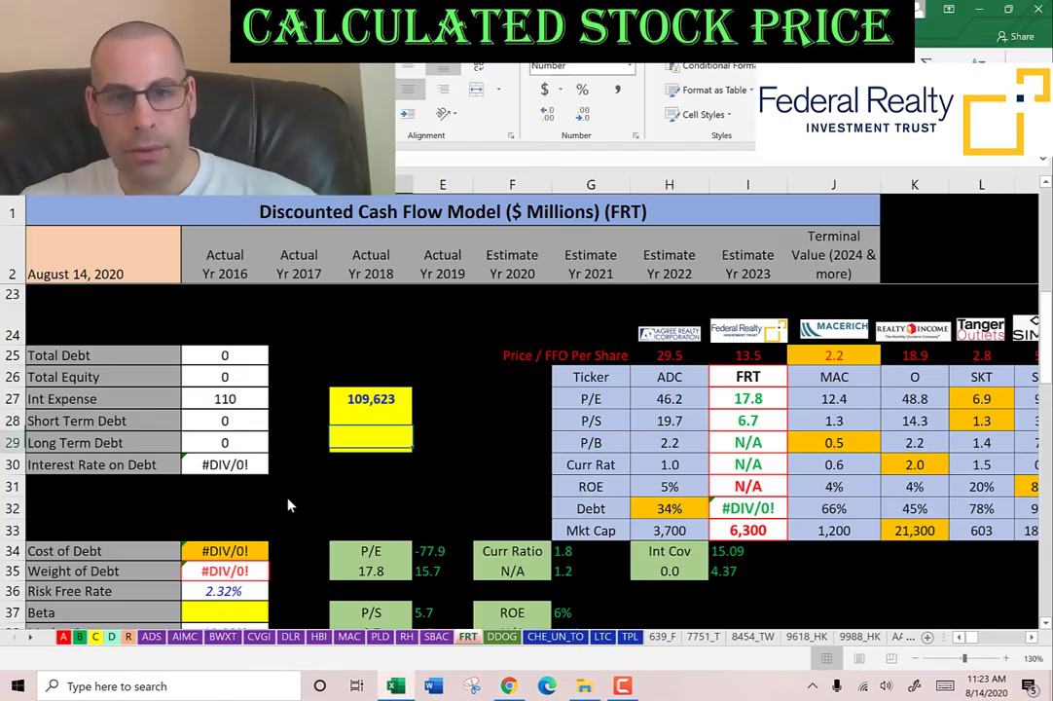
key("ctrl+v")
key("Return")
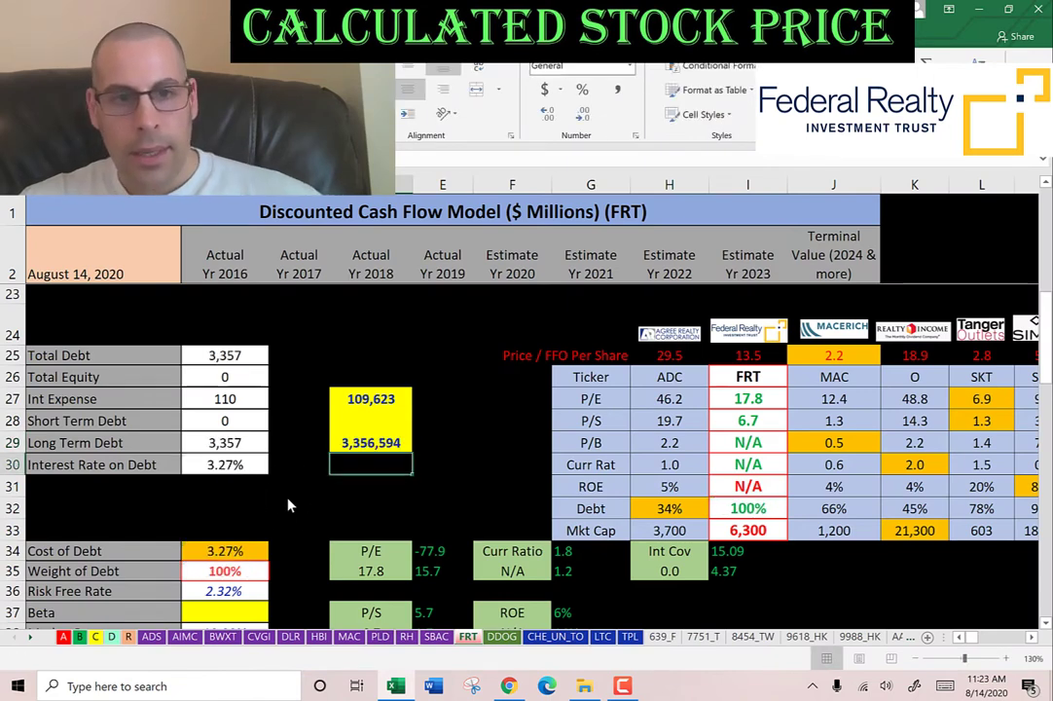
key("Left")
key("Left")
key("Down")
key("Down")
key("Down")
key("Down")
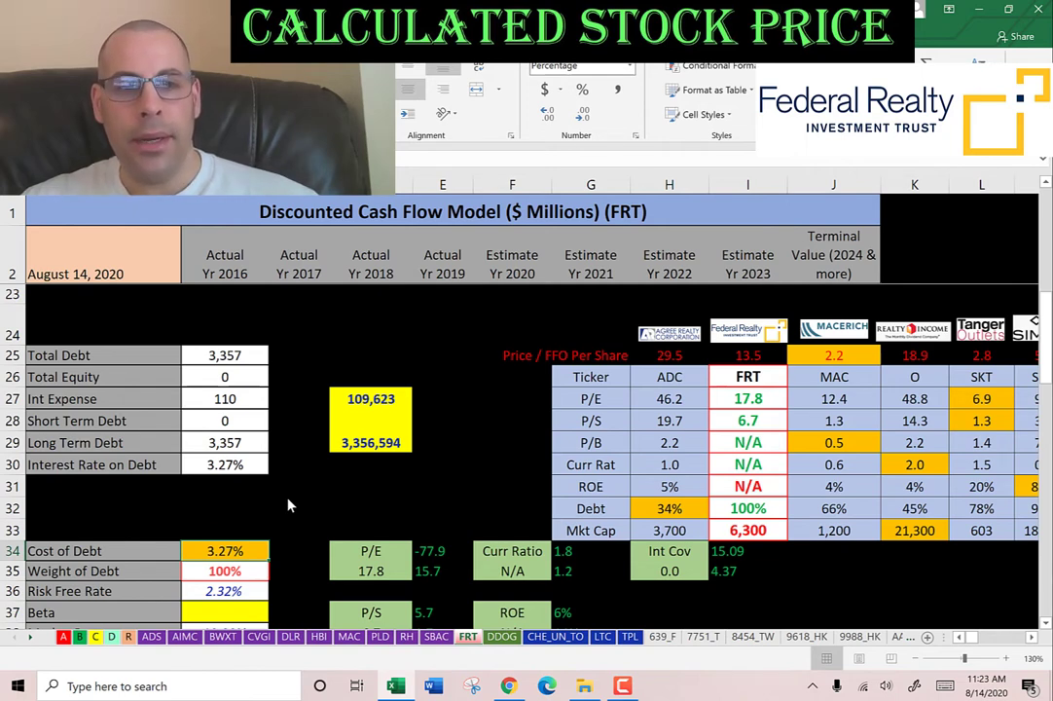
key("Down")
key("Down")
key("Down")
key("Down")
key("Down")
key("Down")
key("Down")
key("Down")
key("Down")
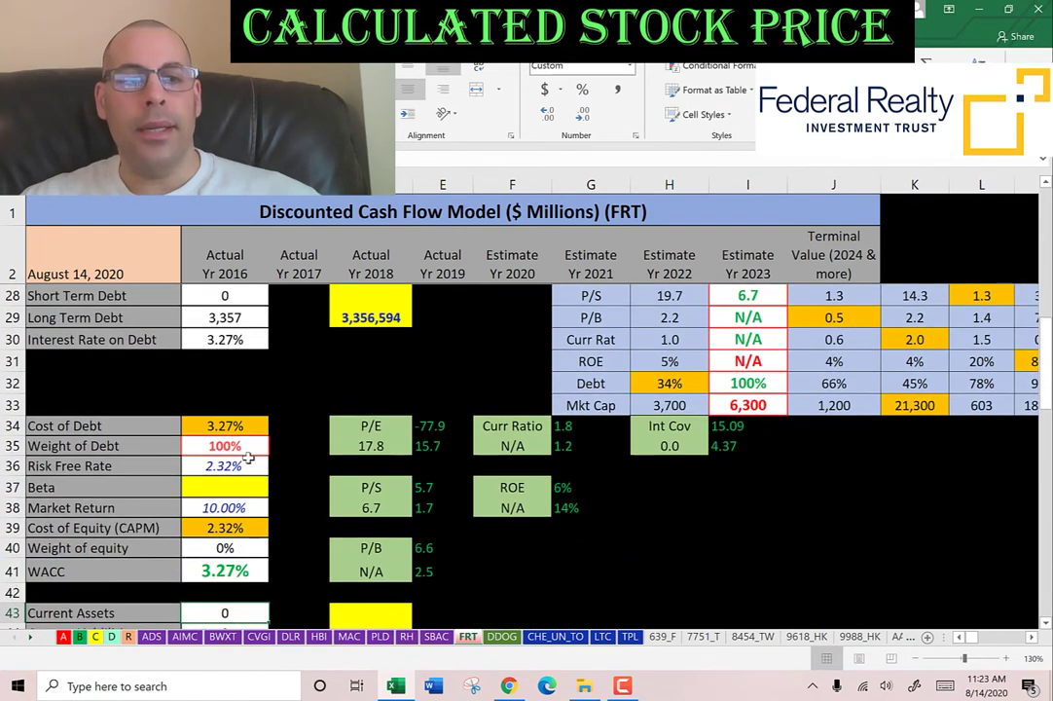
Enter Yahoo's 5Y monthly beta of 0.86 in the Beta cell.
scroll(243, 438, "down", 1)
left_click(222, 424)
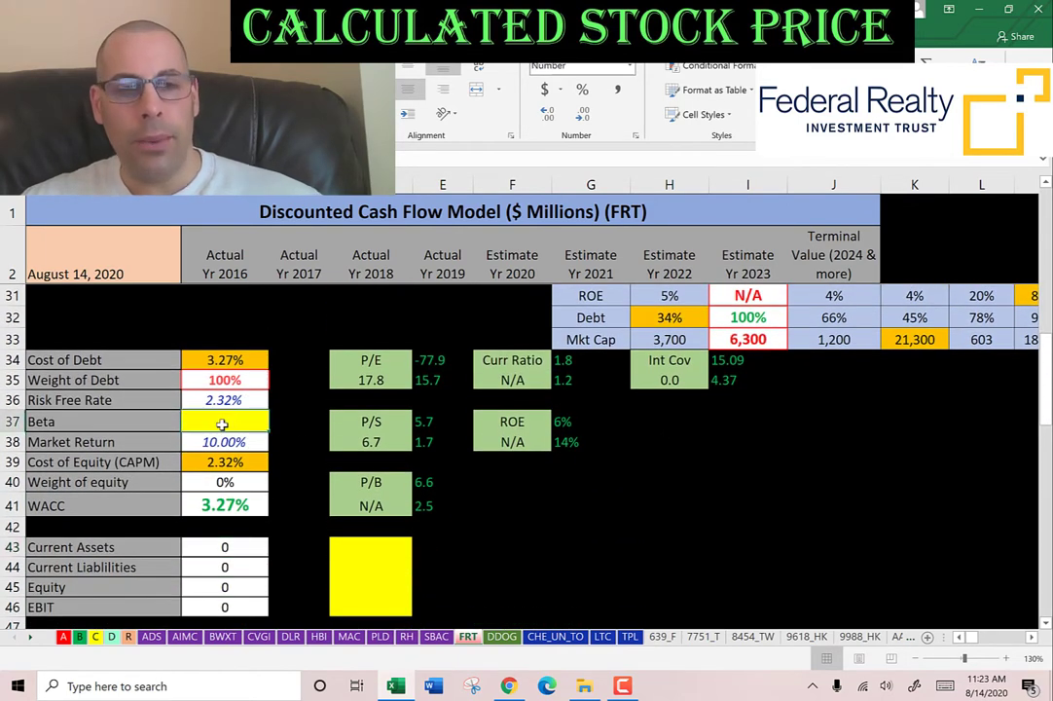
key("alt+Tab")
scroll(30, 210, "up", 3)
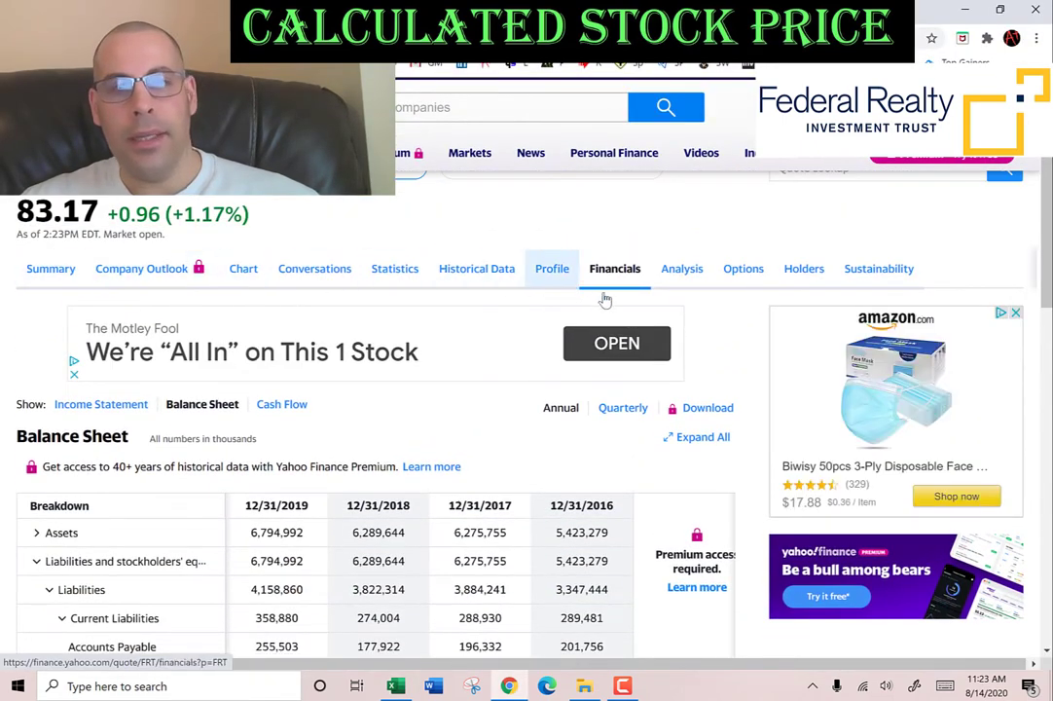
key("alt+Tab")
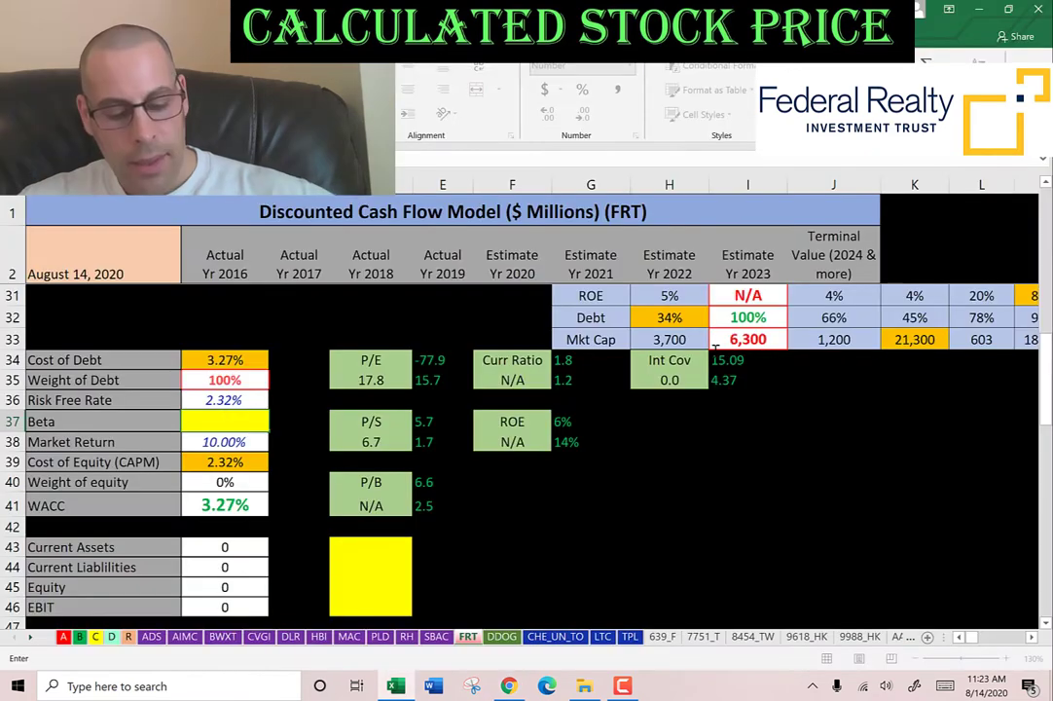
type("0.86")
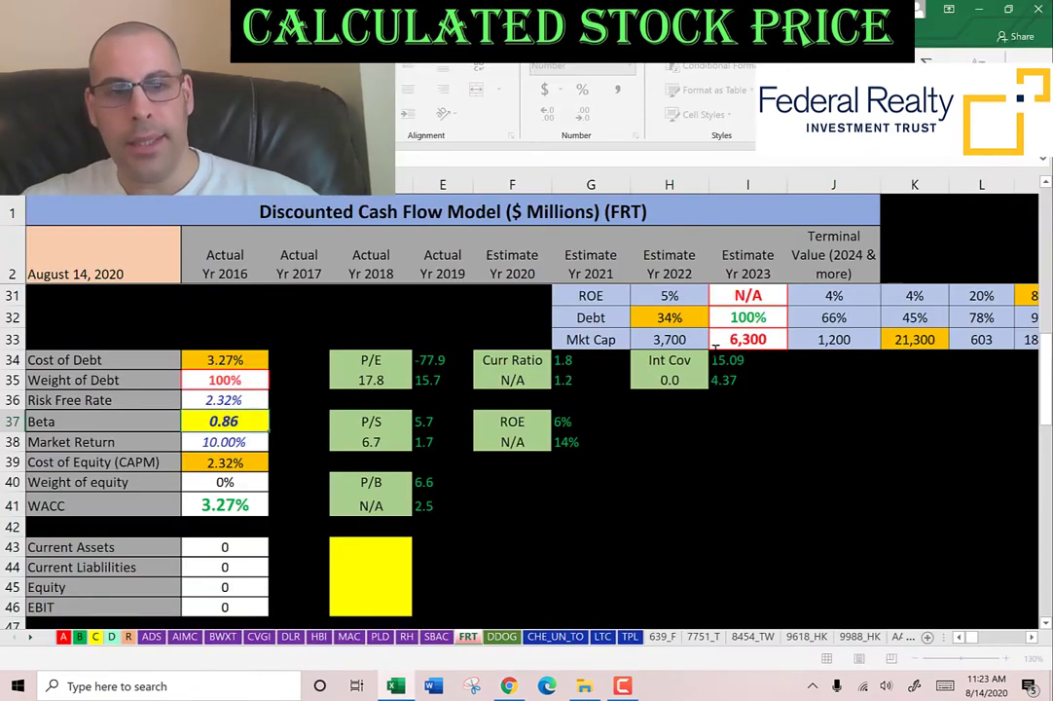
key("Return")
Move to the yellow input block beside Current Assets and bring up FRT's Yahoo Financials.
key("Down")
key("Down")
key("Down")
key("Down")
key("Right")
key("Right")
key("Down")
key("Down")
key("Down")
key("Down")
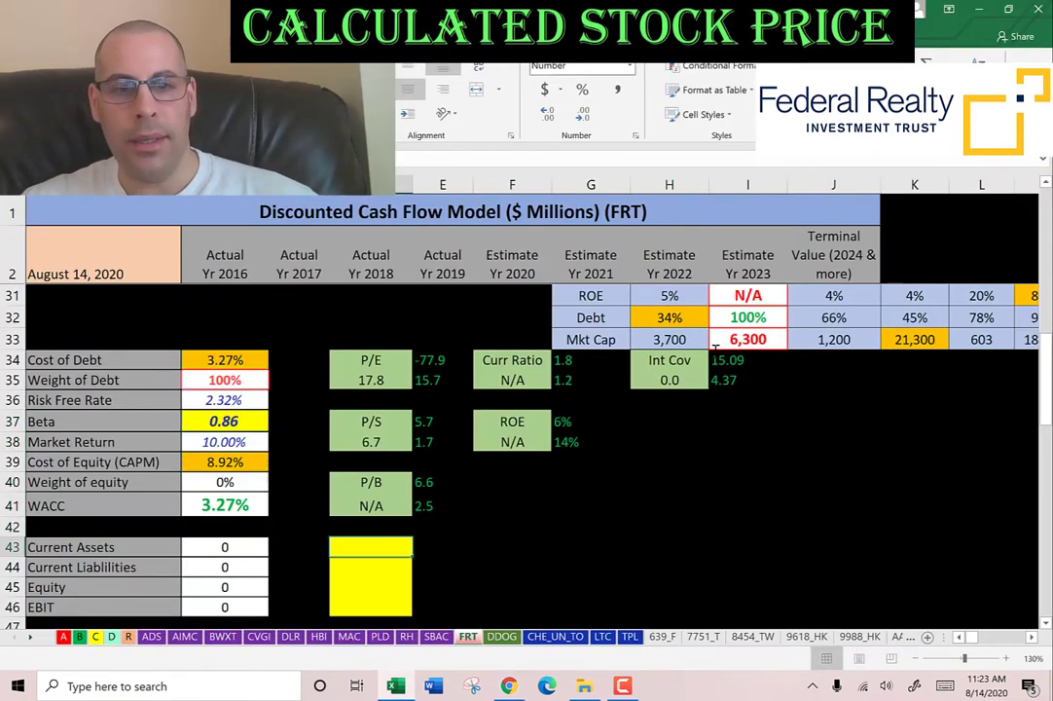
scroll(715, 347, "down", 1)
key("Up")
key("Up")
key("Up")
key("Up")
key("Up")
key("Up")
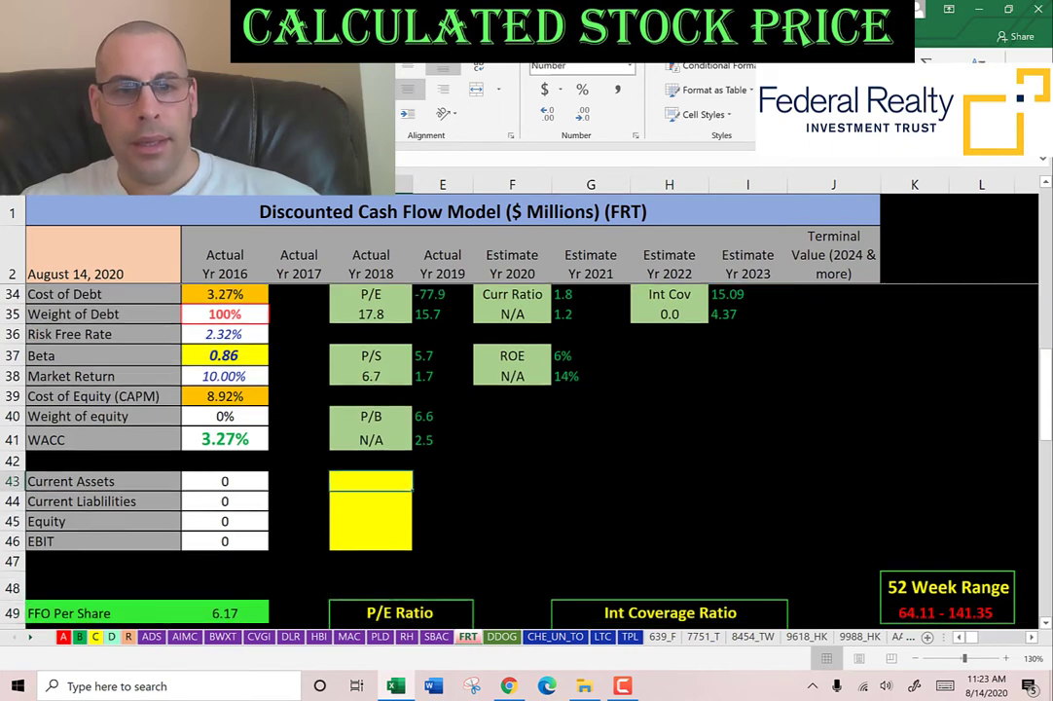
key("alt+Tab")
scroll(716, 353, "up", 5)
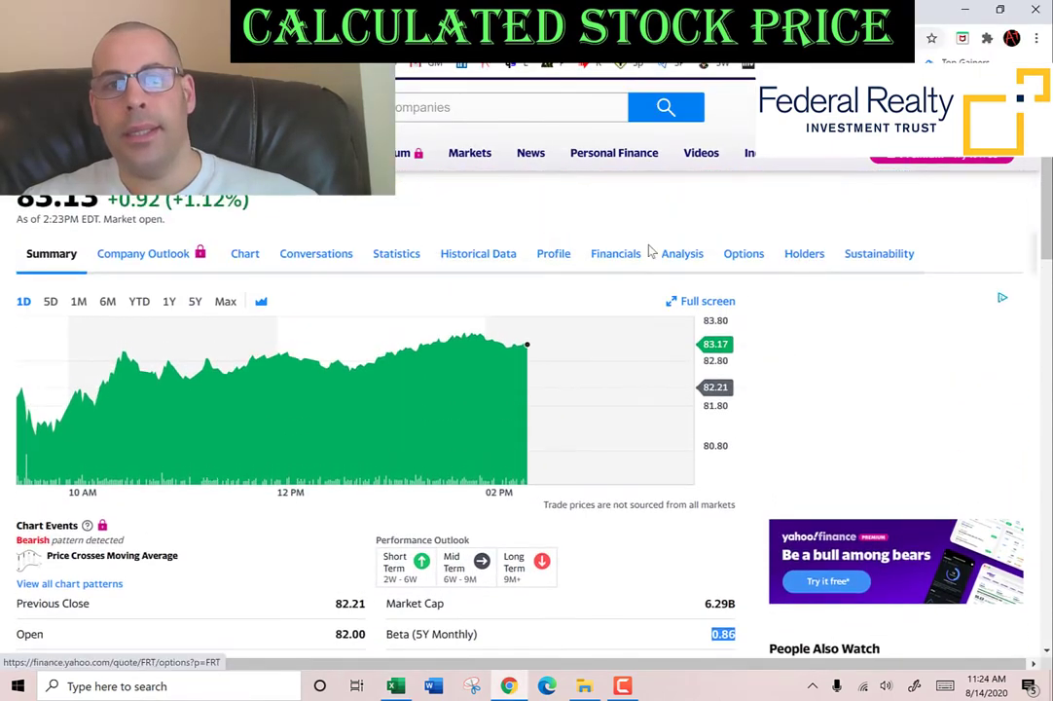
left_click(628, 276)
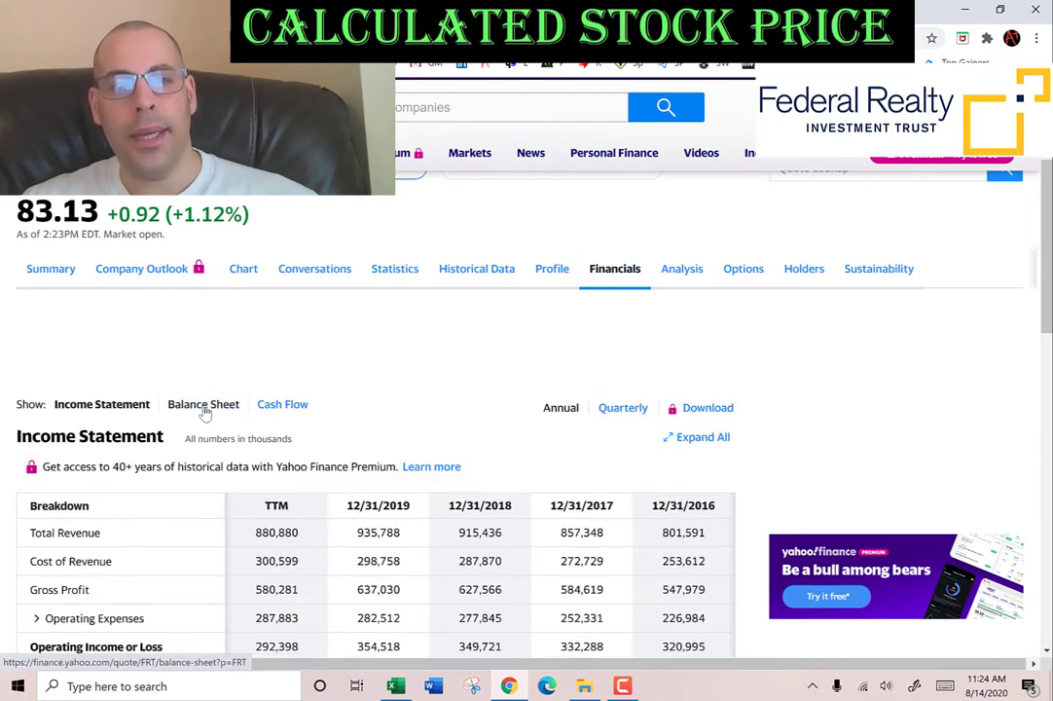
Paste the balance sheet's 2019 current assets of 537,493 into the input block.
left_click(205, 403)
scroll(108, 360, "down", 1)
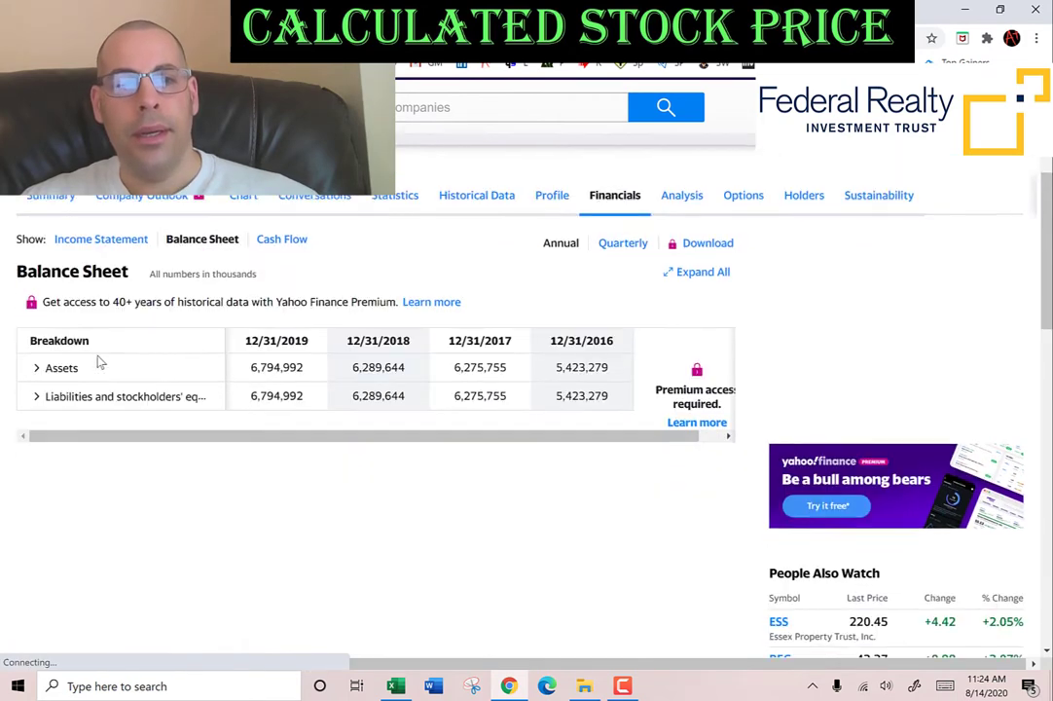
left_click(35, 366)
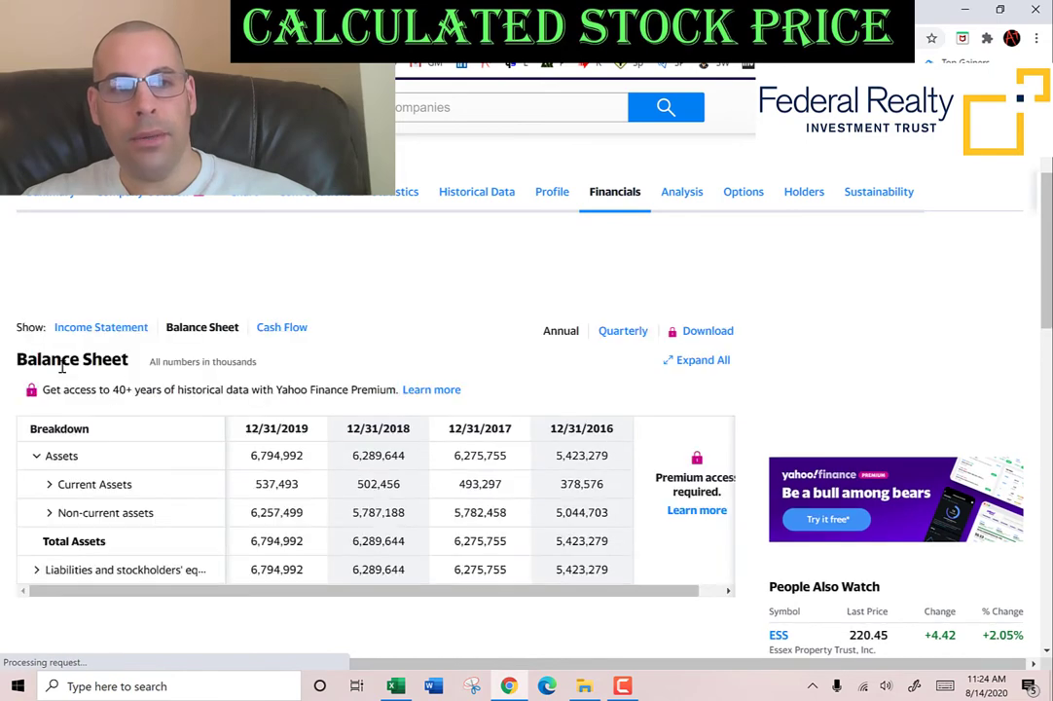
scroll(165, 381, "down", 3)
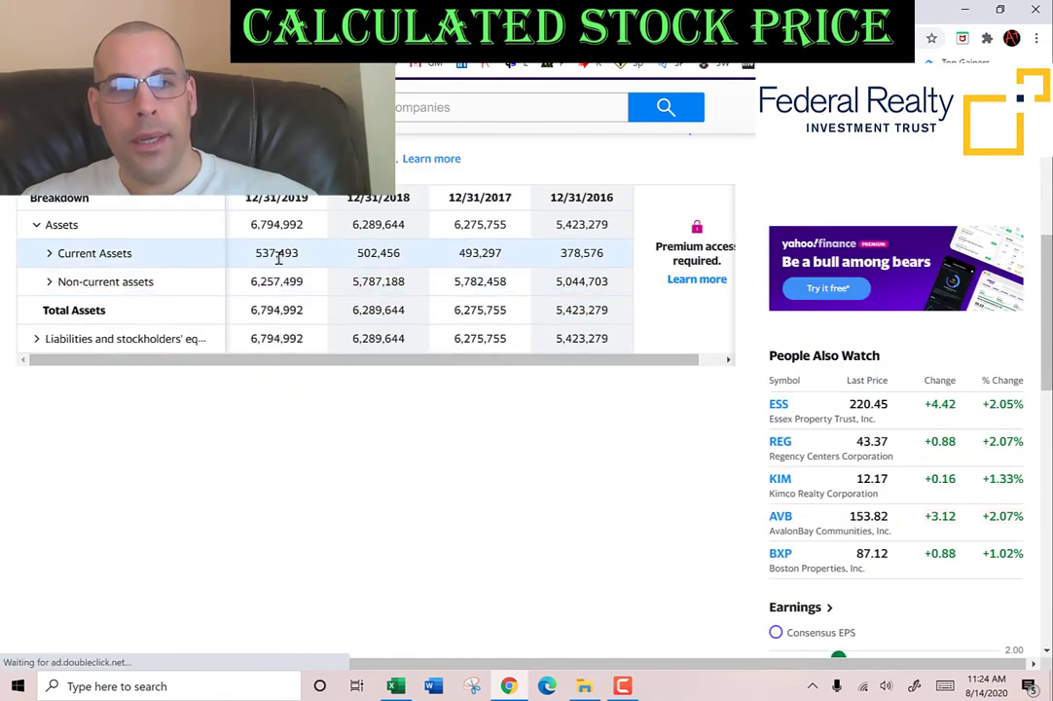
double_click(278, 253)
key("ctrl+c")
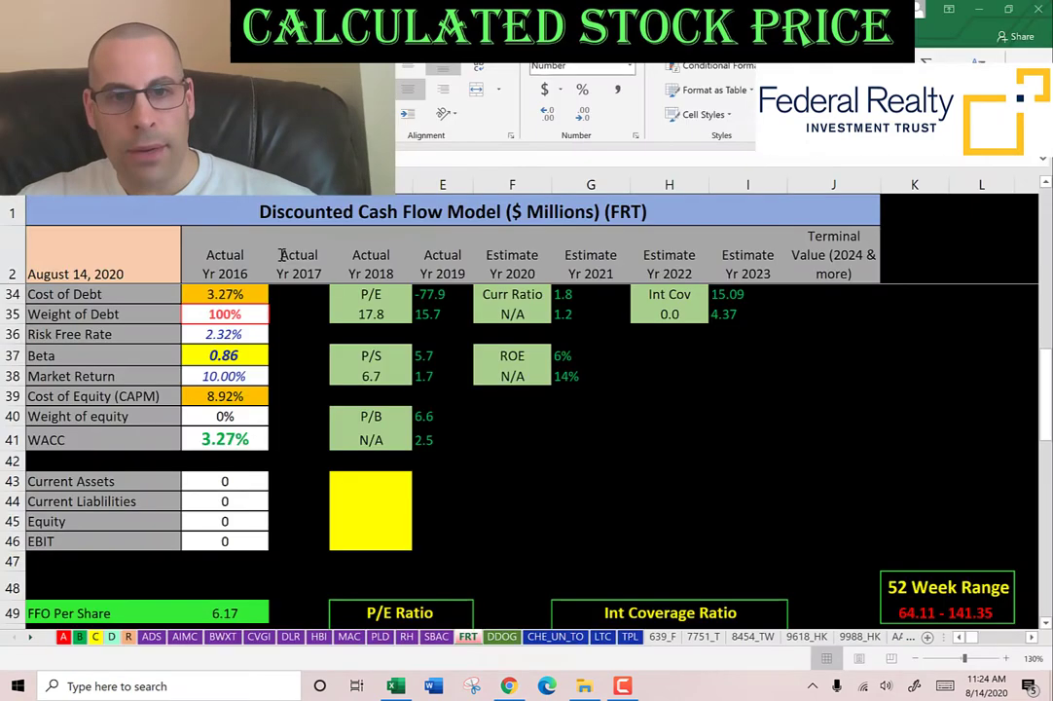
key("alt+Tab")
key("ctrl+v")
Paste 2019 current liabilities of 358,880 into the cell below current assets.
key("alt+Tab")
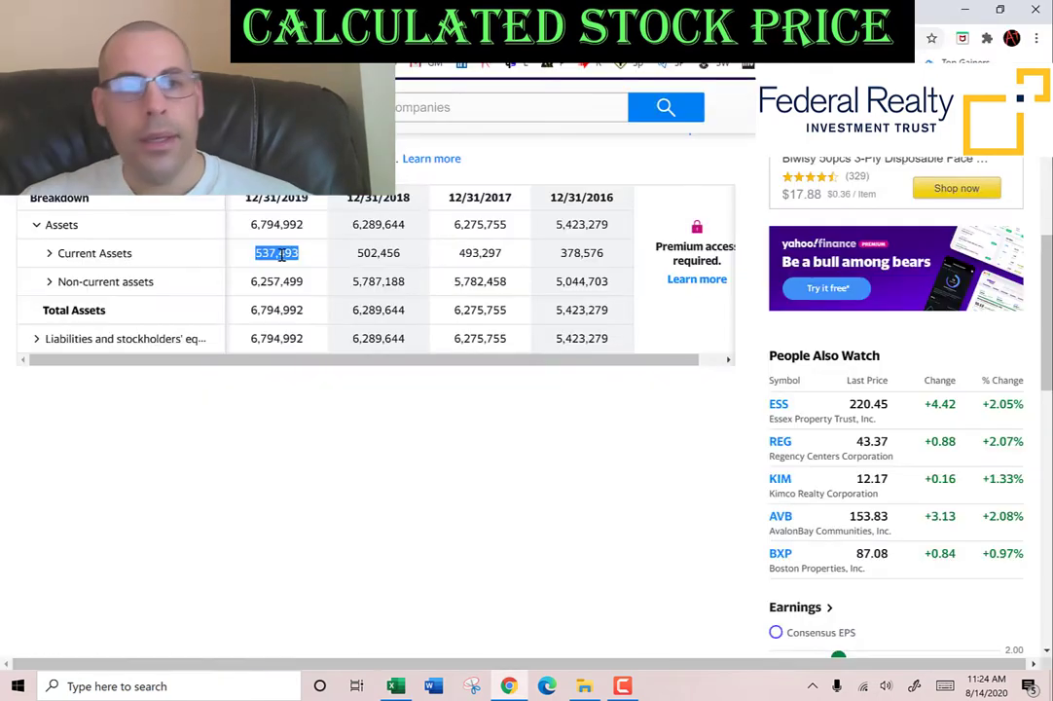
left_click(50, 253)
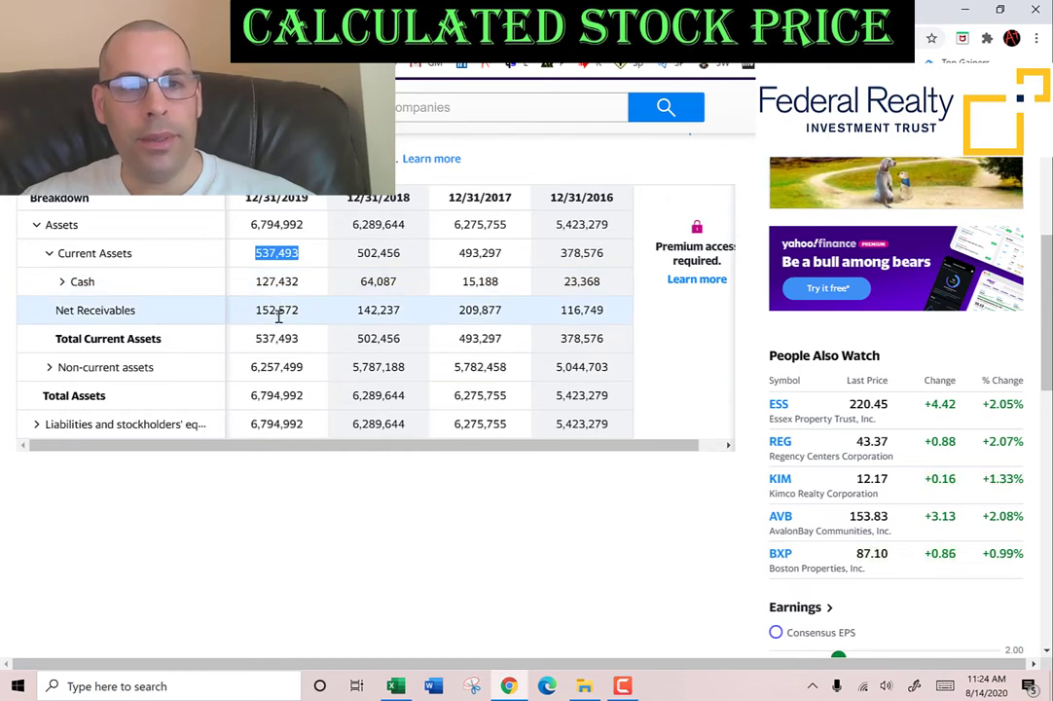
left_click(36, 424)
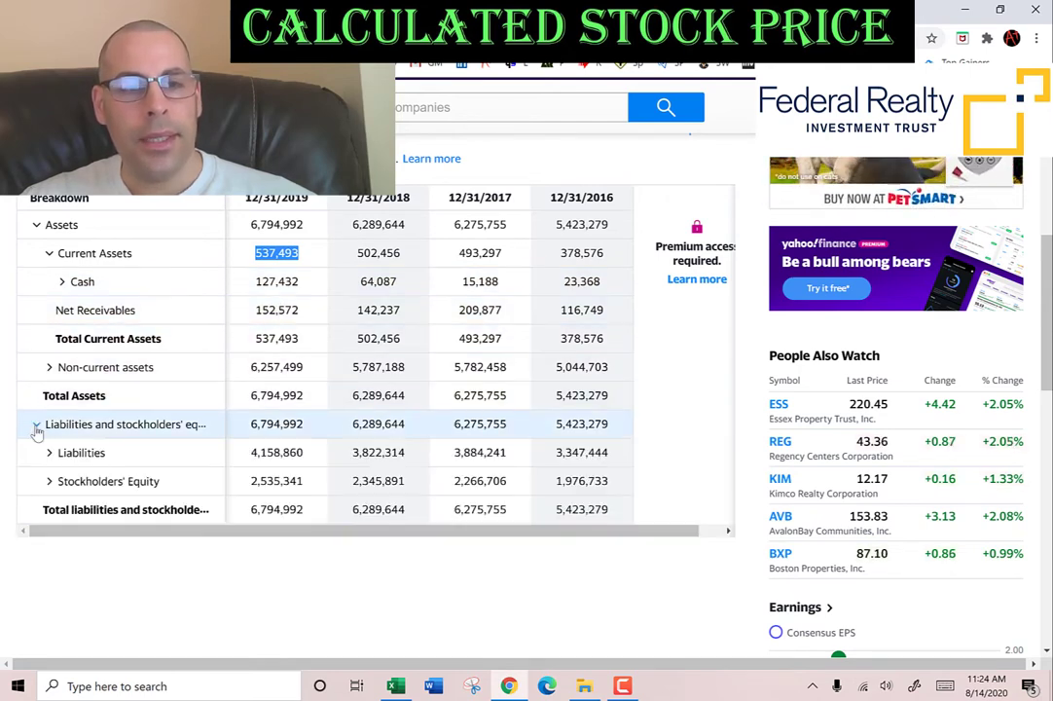
left_click(49, 454)
scroll(141, 364, "down", 2)
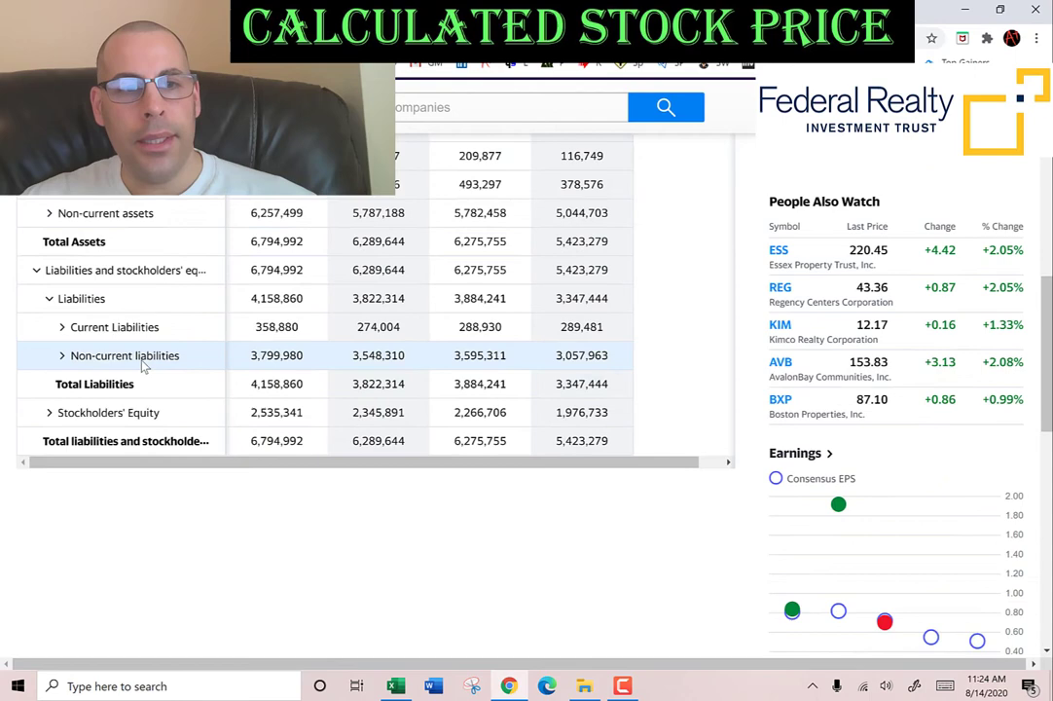
left_click(60, 327)
double_click(287, 328)
key("ctrl+c")
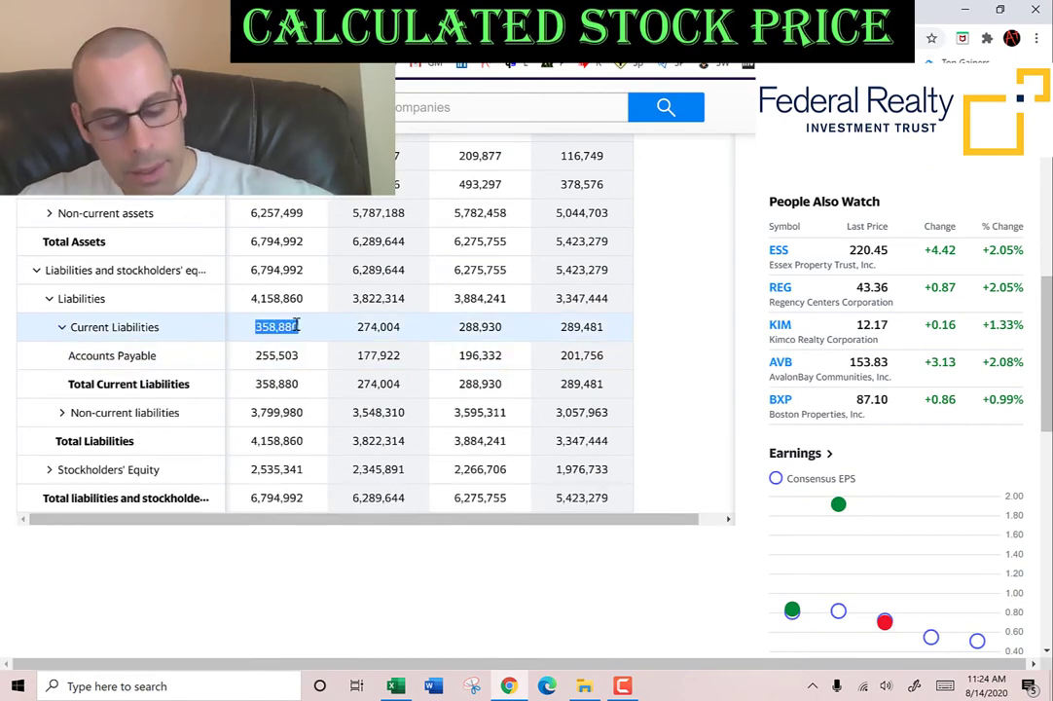
key("alt+Tab")
left_click(371, 501)
key("ctrl+v")
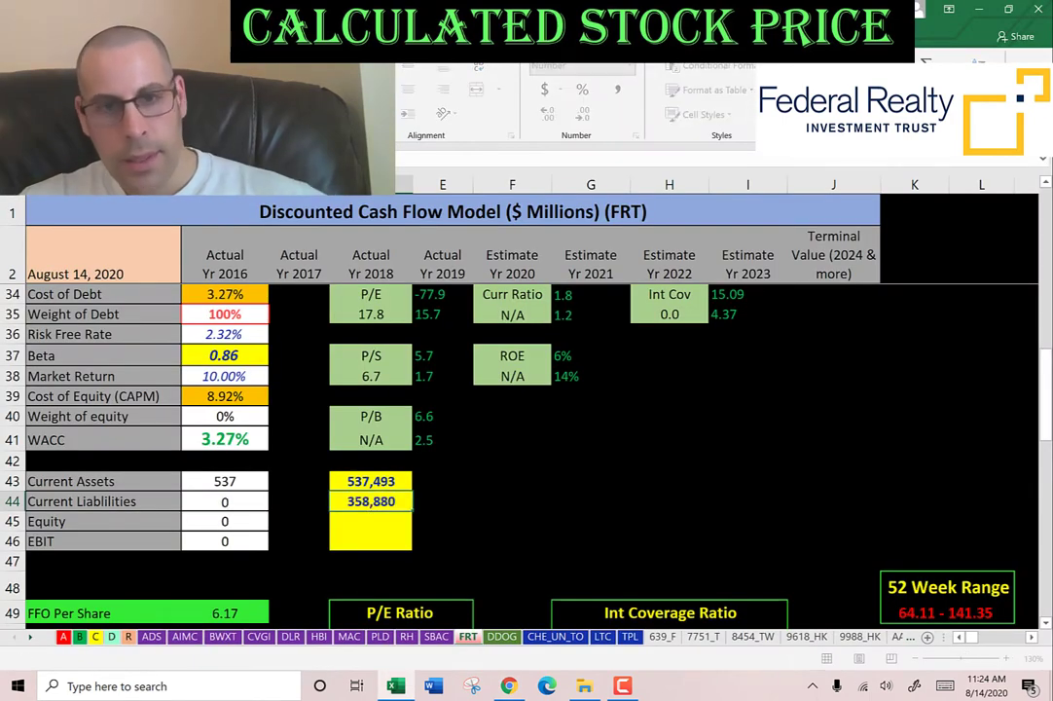
Paste 2019 stockholders' equity of 2,535,341 into the Equity input.
key("alt+Tab")
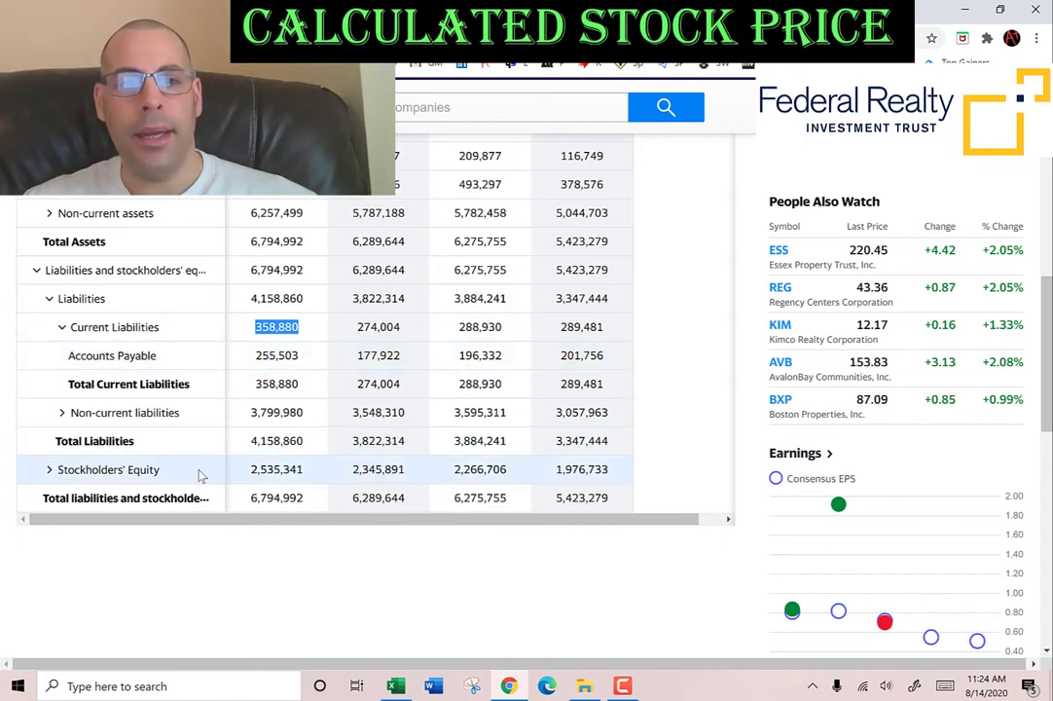
left_click(49, 469)
scroll(175, 414, "down", 1)
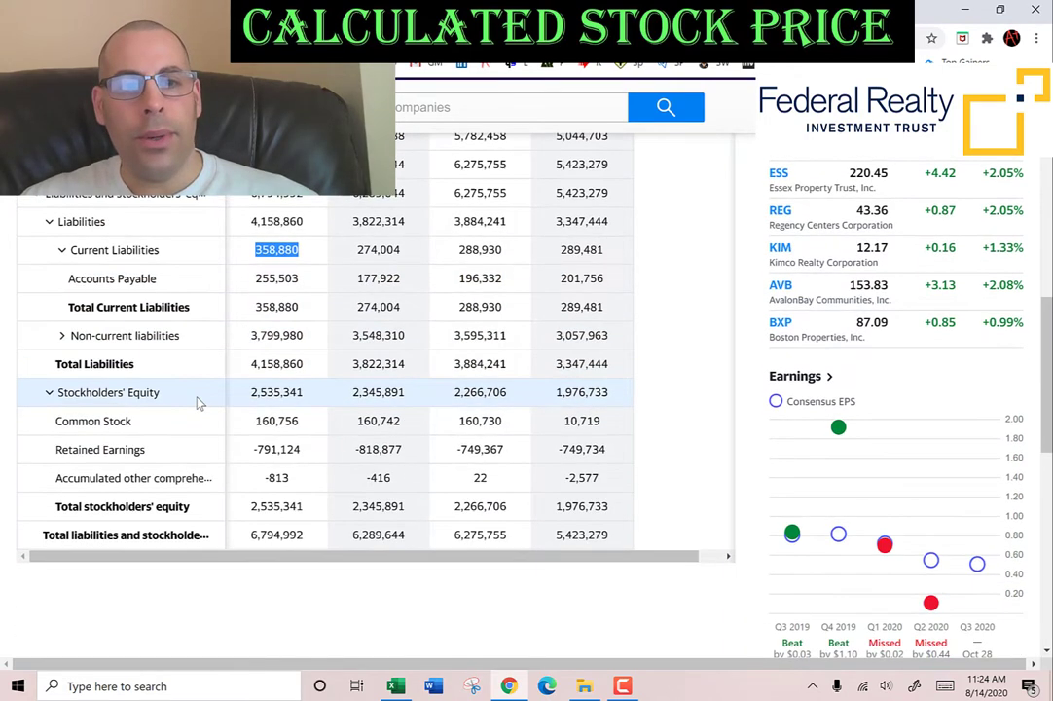
double_click(281, 392)
key("ctrl+c")
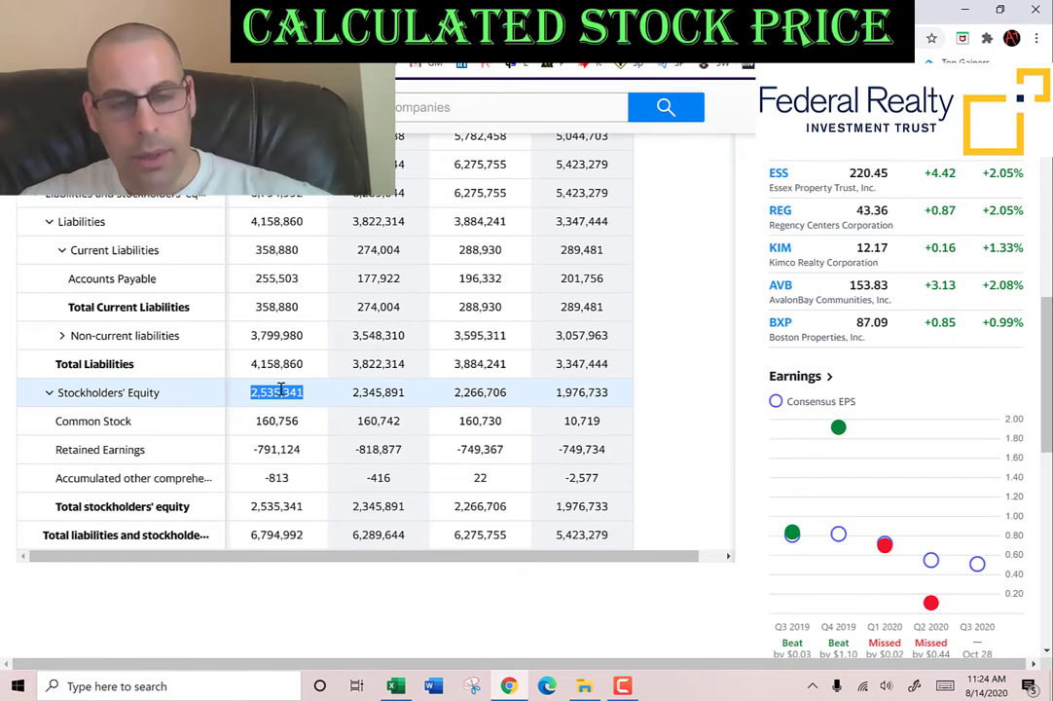
key("alt+Tab")
key("ctrl+v")
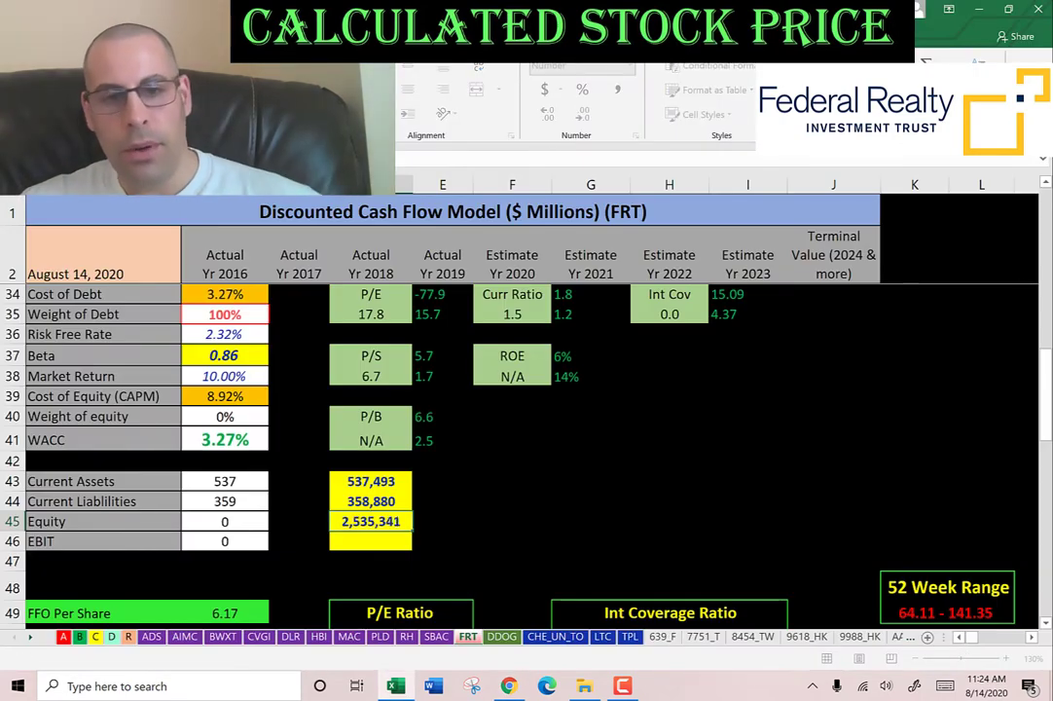
Paste the income statement's 2019 operating income 354,518 into EBIT cell D46, giving interest coverage 3.2.
key("alt+Tab")
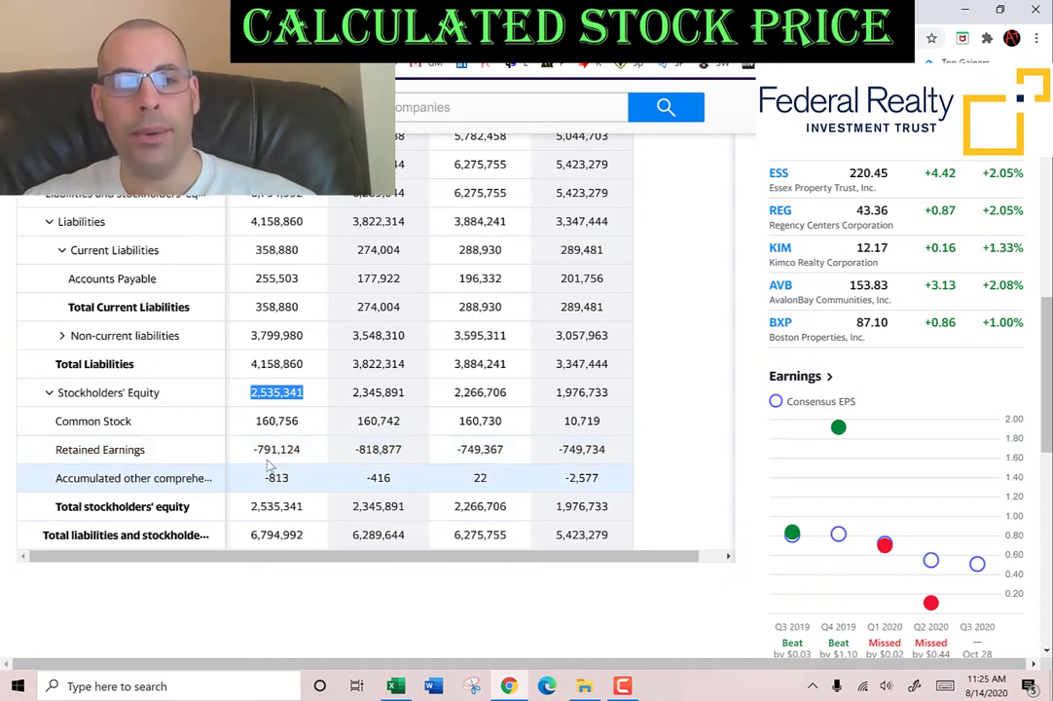
scroll(234, 392, "up", 5)
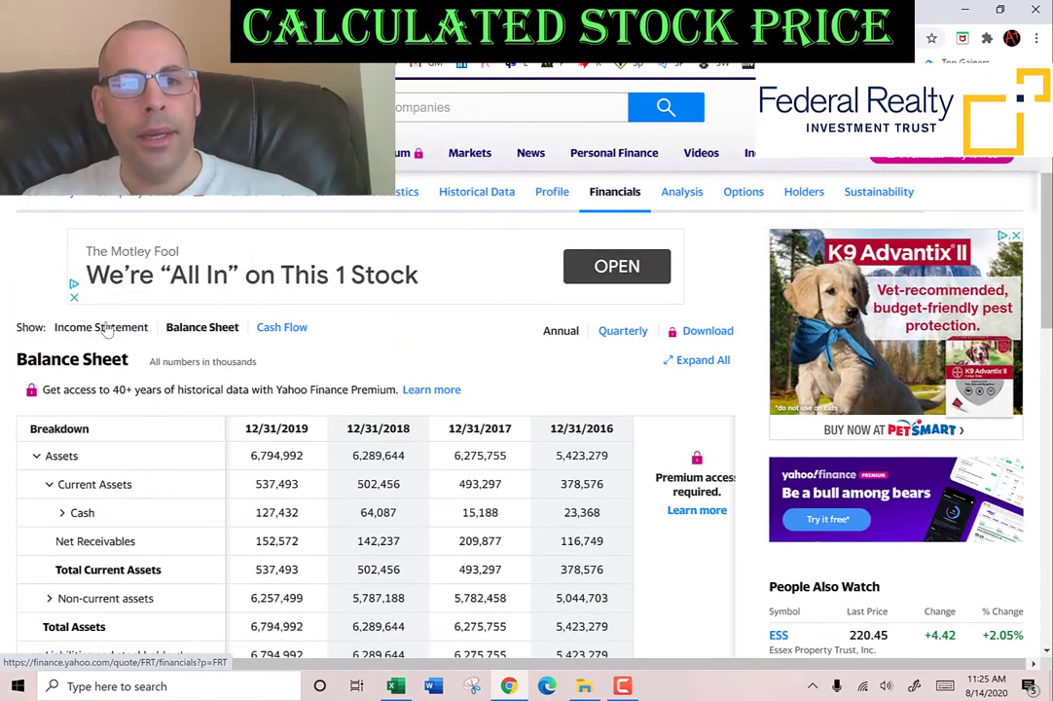
left_click(132, 328)
scroll(404, 345, "down", 3)
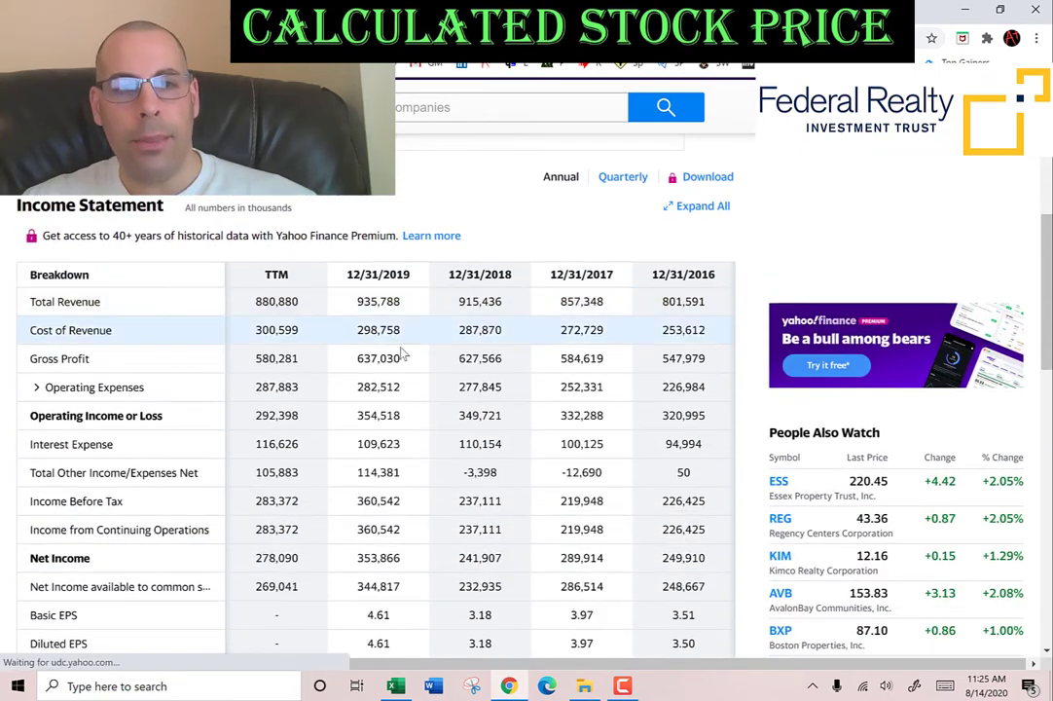
double_click(381, 424)
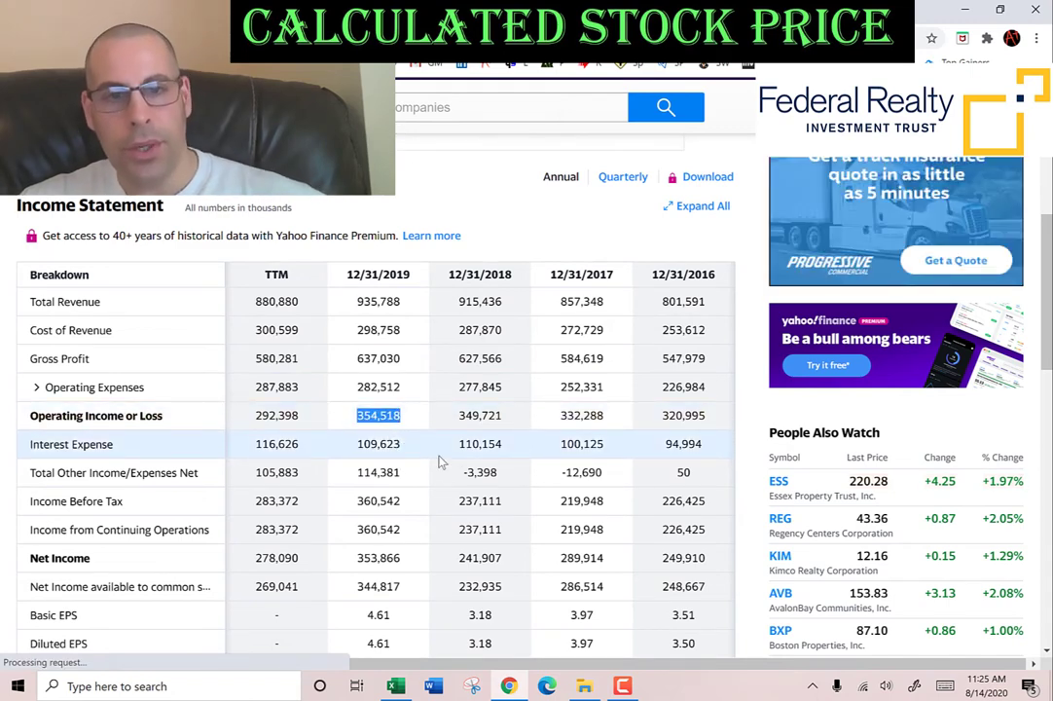
key("ctrl+c")
key("alt+Tab")
key("ctrl+v")
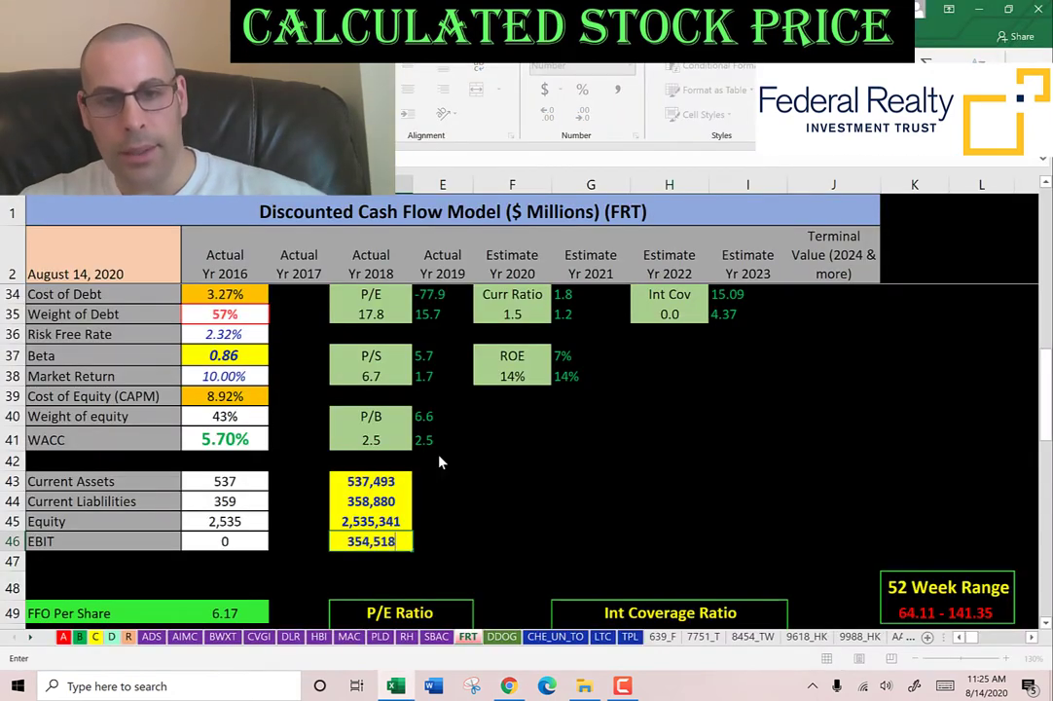
key("Return")
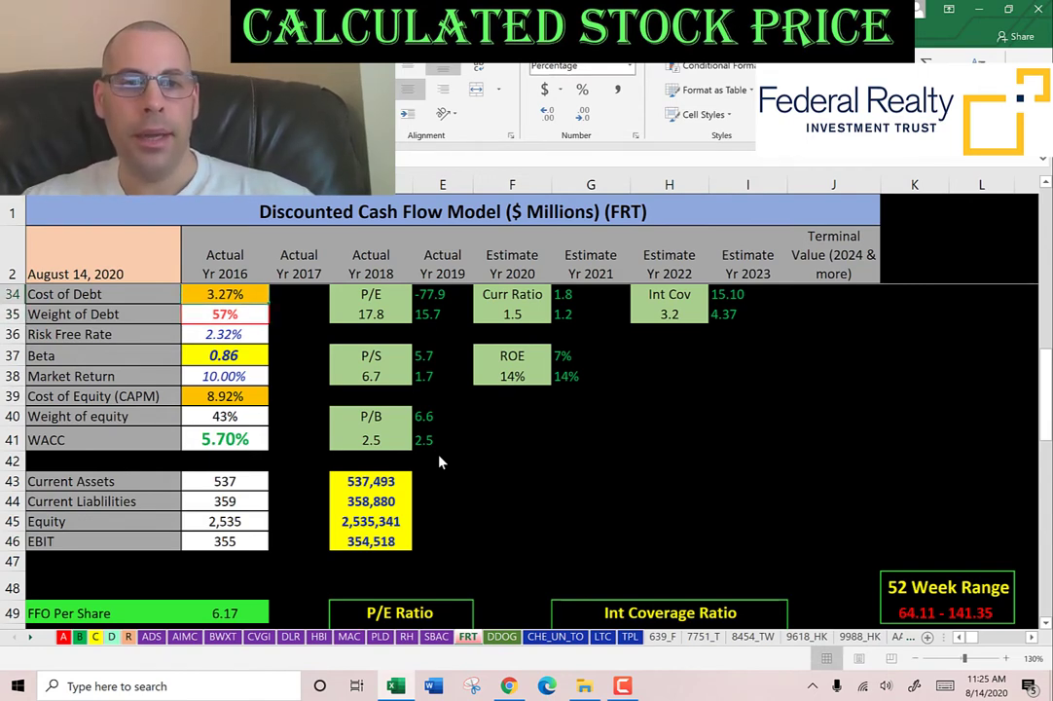
key("Down")
key("Down")
key("Down")
key("Down")
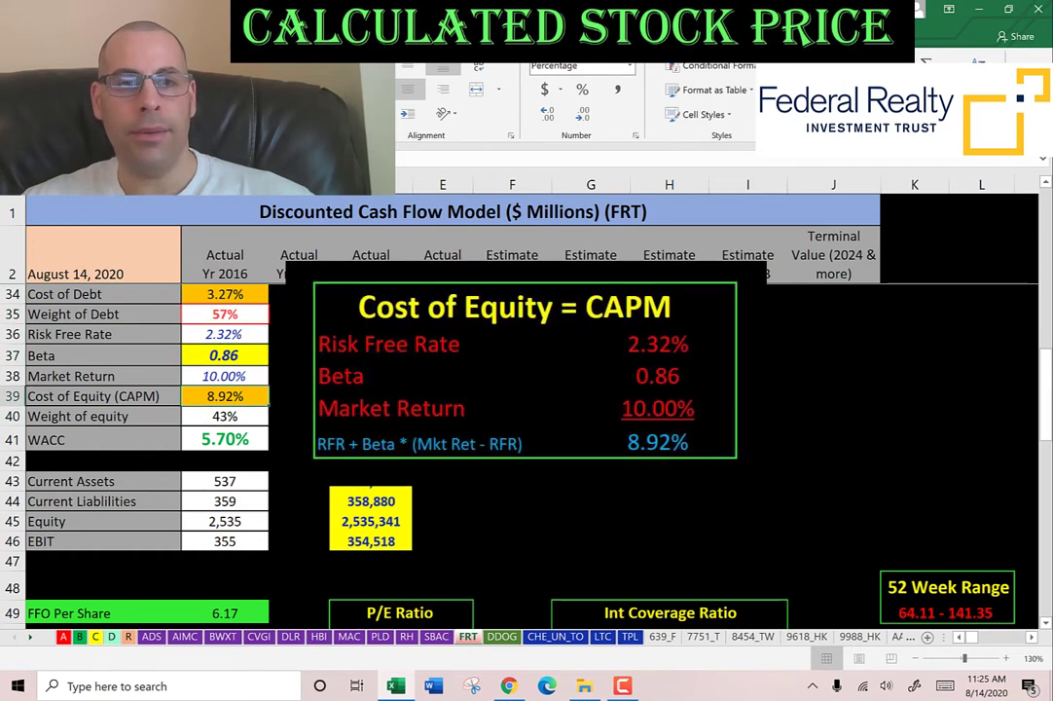
left_click(225, 439)
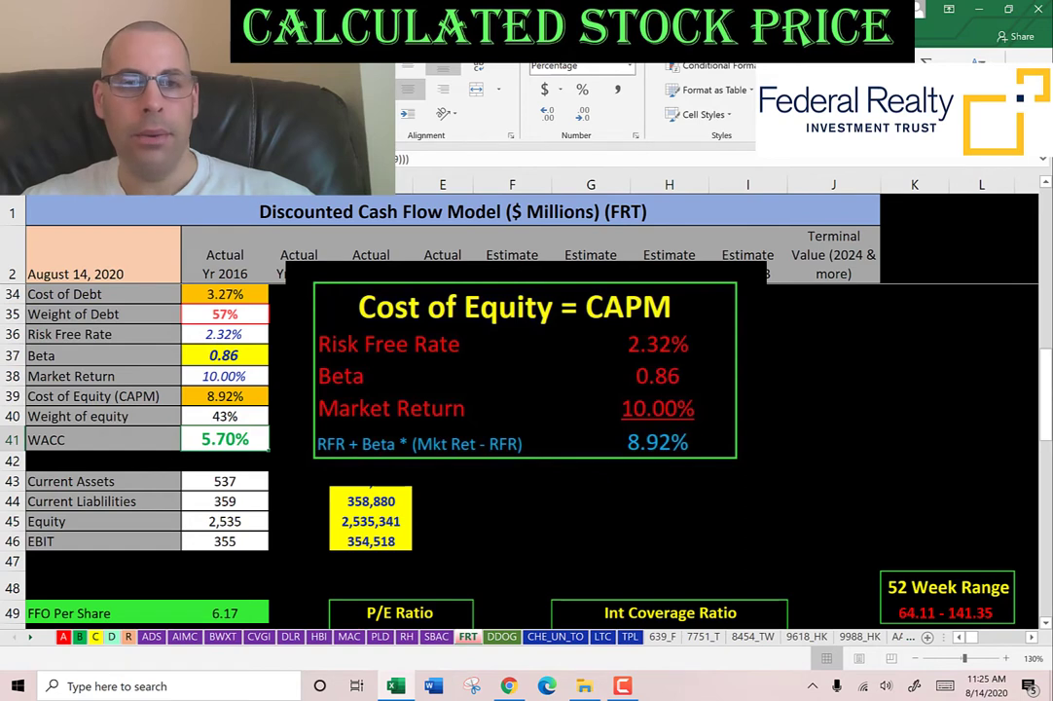
key("Up")
key("Up")
key("Up")
key("Up")
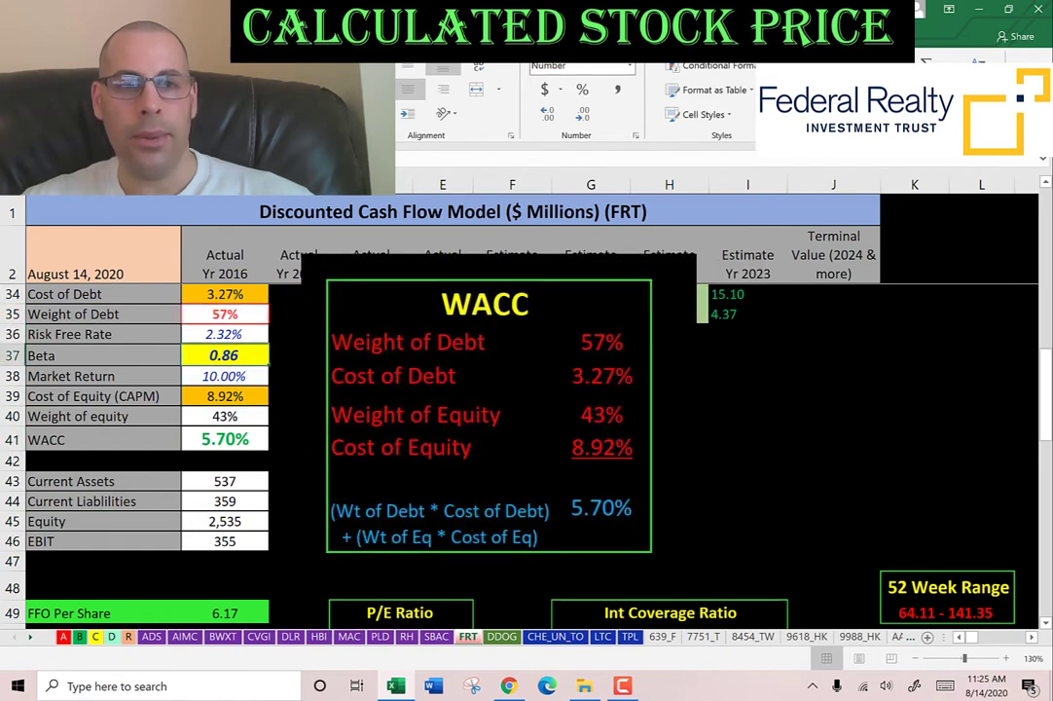
key("Down")
key("Down")
key("Down")
key("Down")
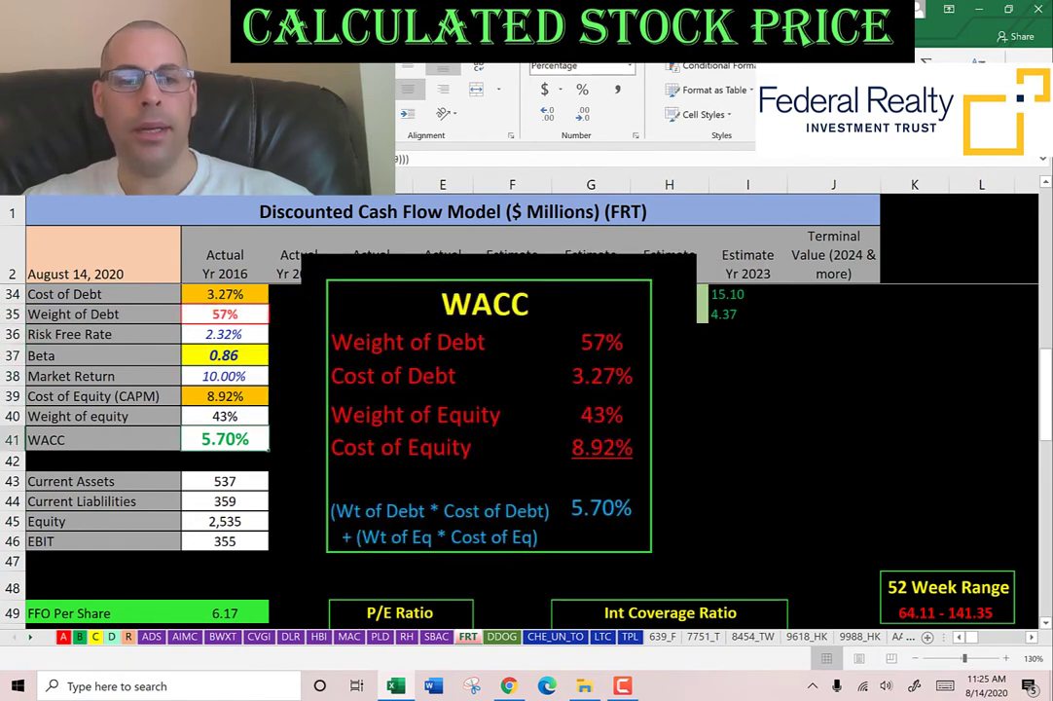
key("Up")
key("Up")
key("Up")
key("Up")
key("Up")
key("Up")
key("Up")
key("Up")
key("Up")
key("Up")
key("Up")
key("Up")
key("Up")
key("Up")
key("Up")
key("Up")
key("Up")
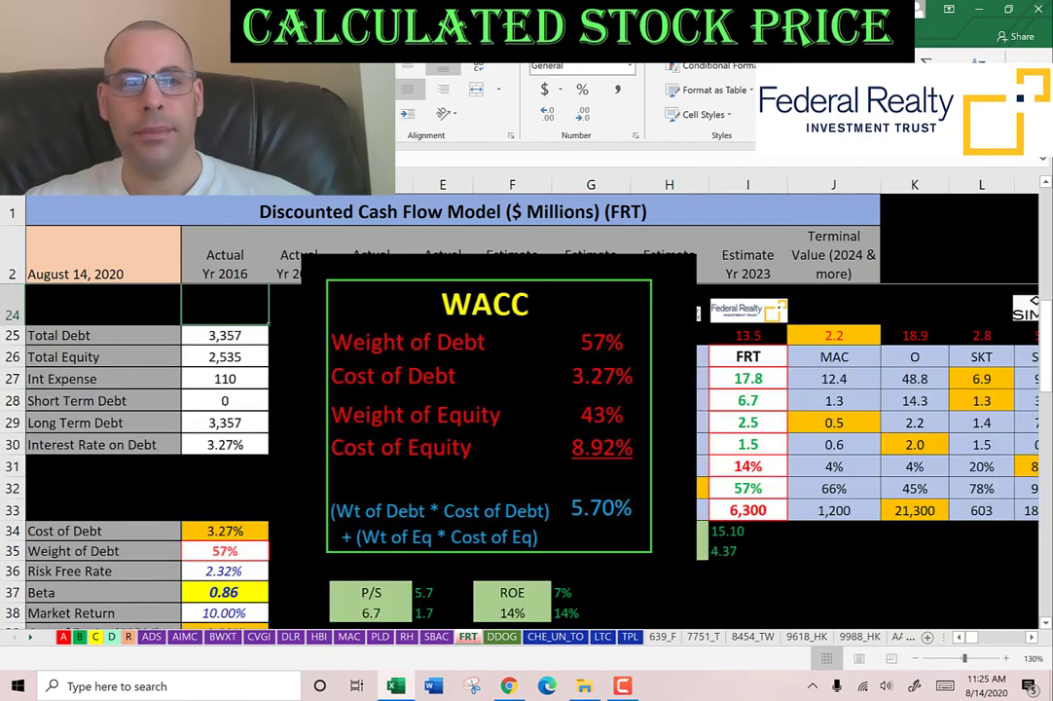
key("Up")
key("Up")
key("Up")
key("Up")
key("Up")
key("Up")
key("Up")
key("Up")
key("Up")
key("Up")
key("Up")
key("Up")
key("Up")
key("Up")
key("Up")
key("Up")
key("Up")
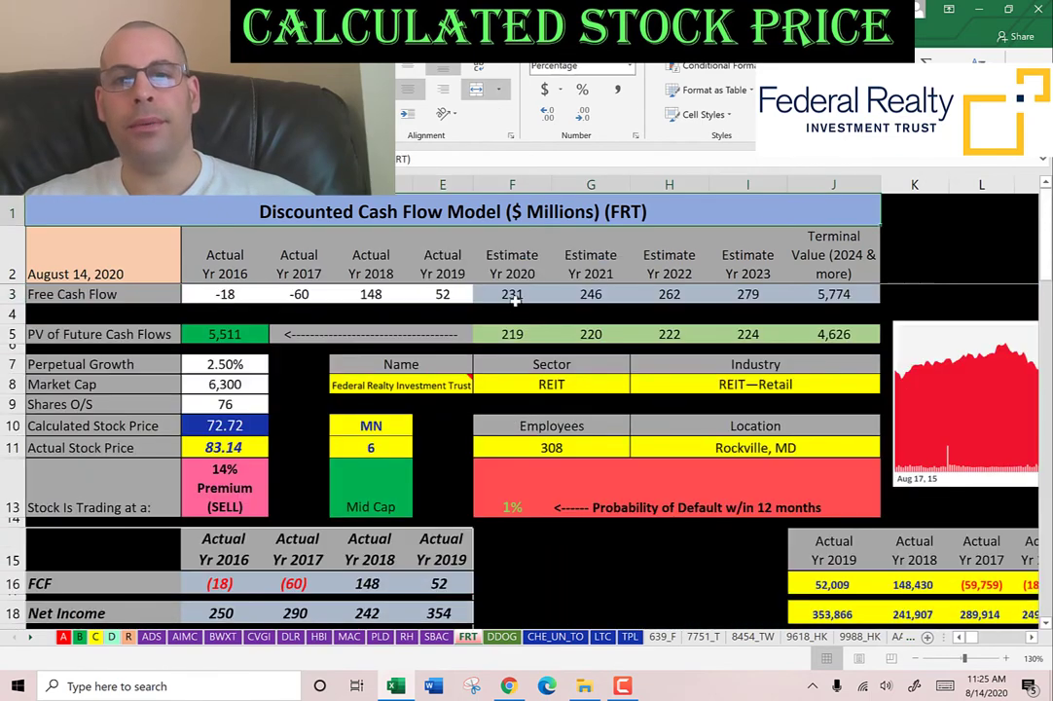
left_click(513, 300)
left_click(593, 293)
left_click(678, 293)
left_click(739, 295)
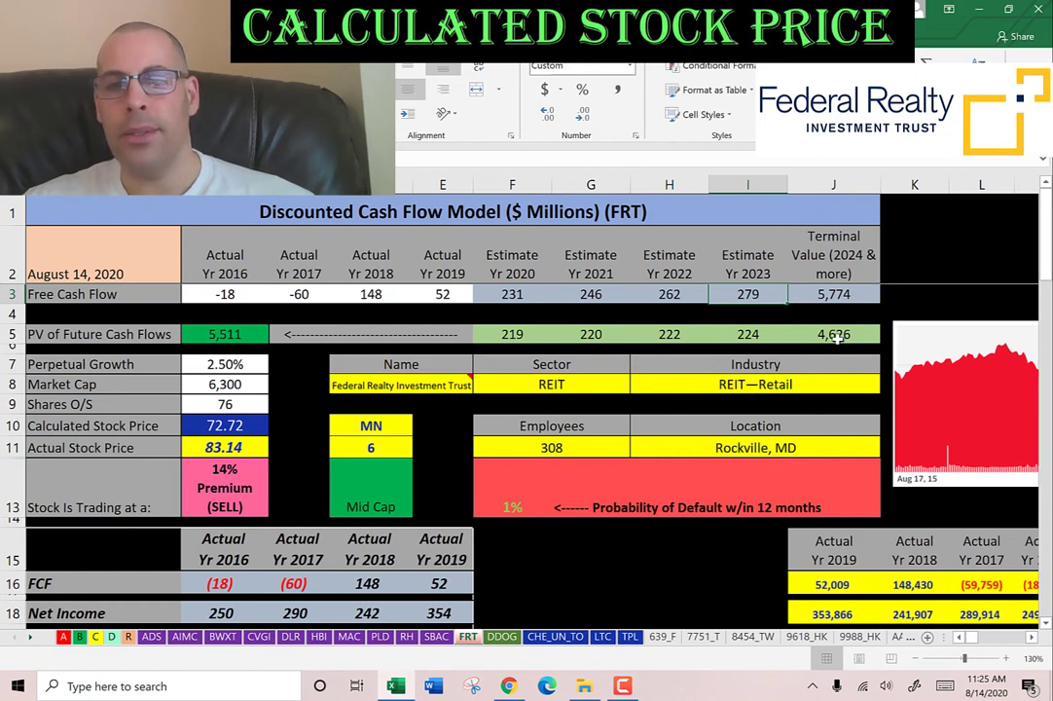
left_click_drag(832, 334, 506, 334)
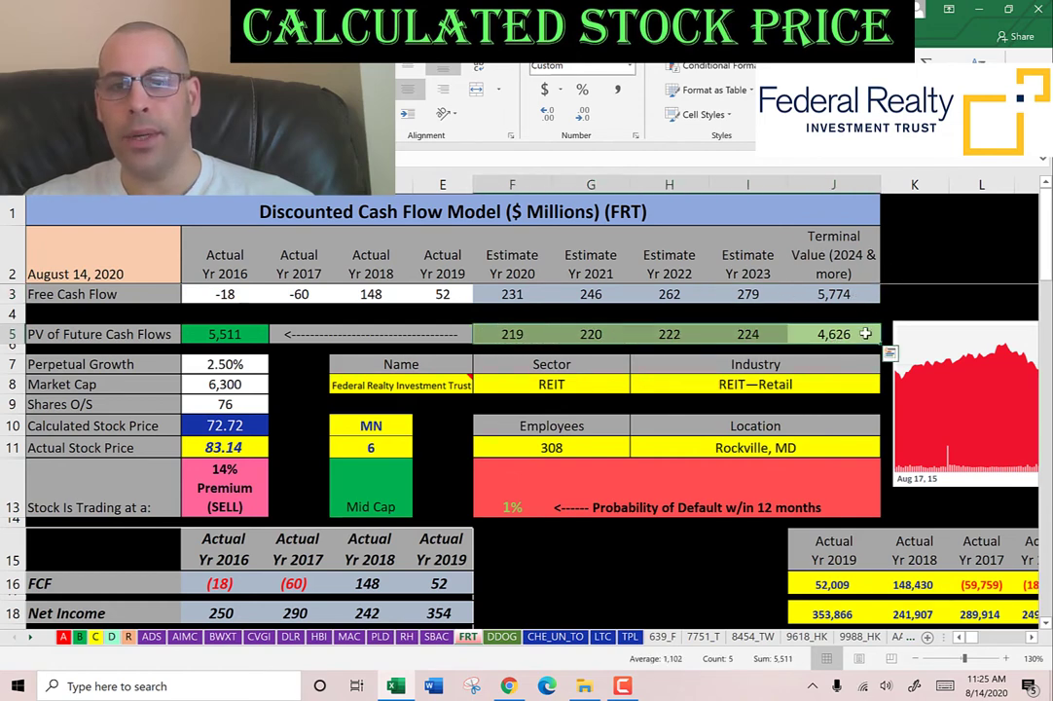
left_click(200, 333)
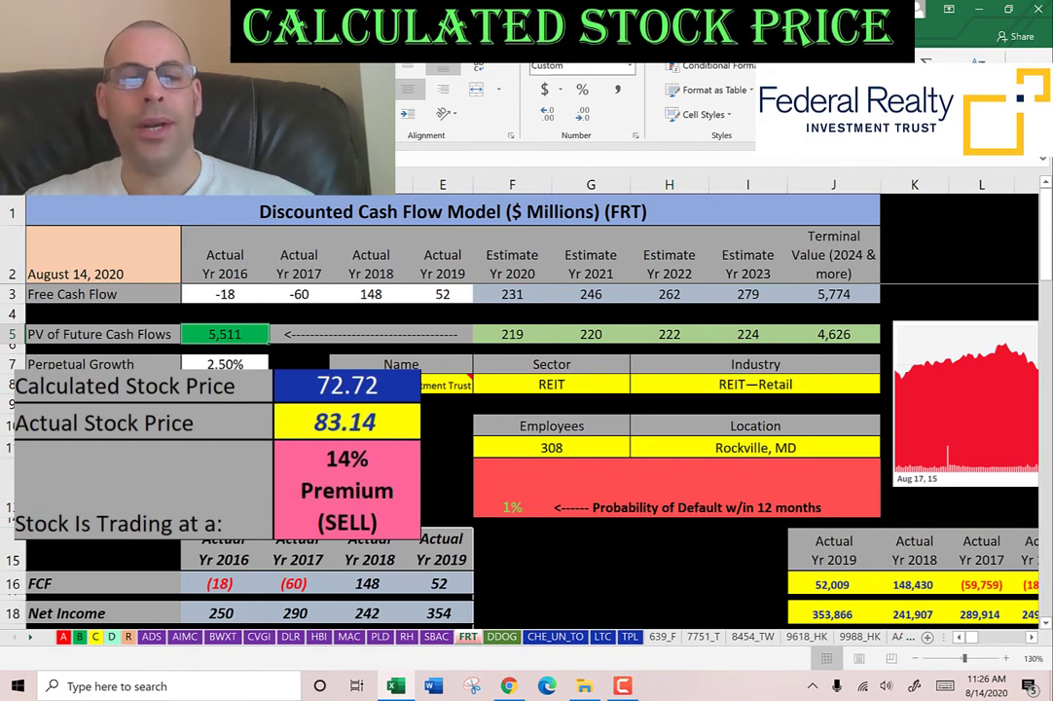
left_click(224, 506)
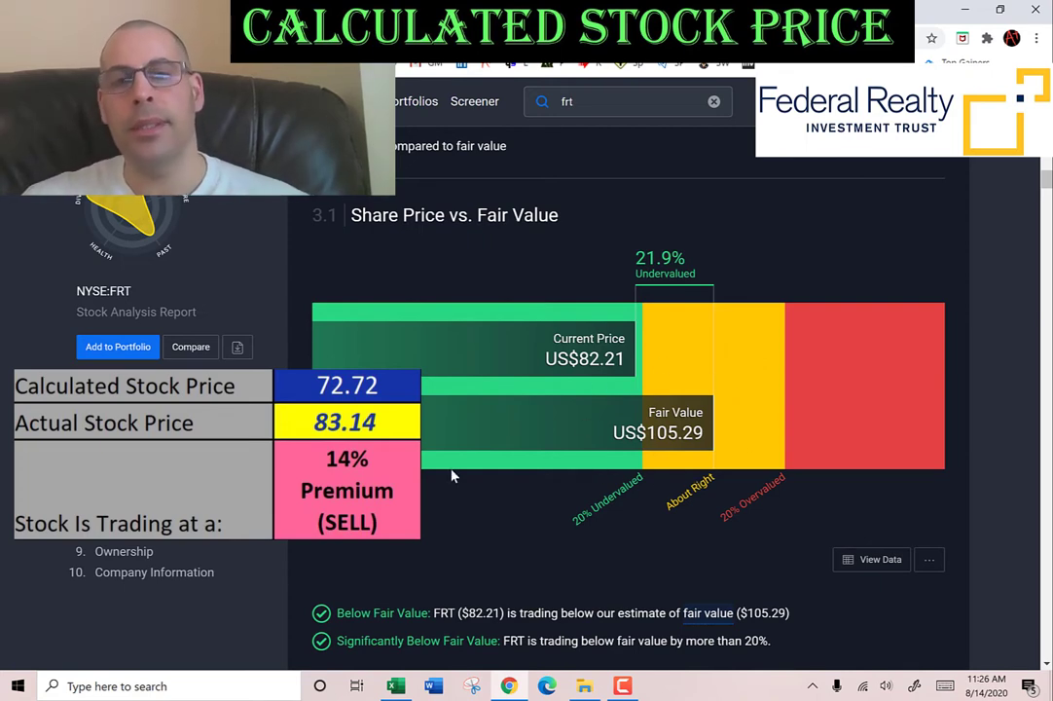
key("alt+Tab")
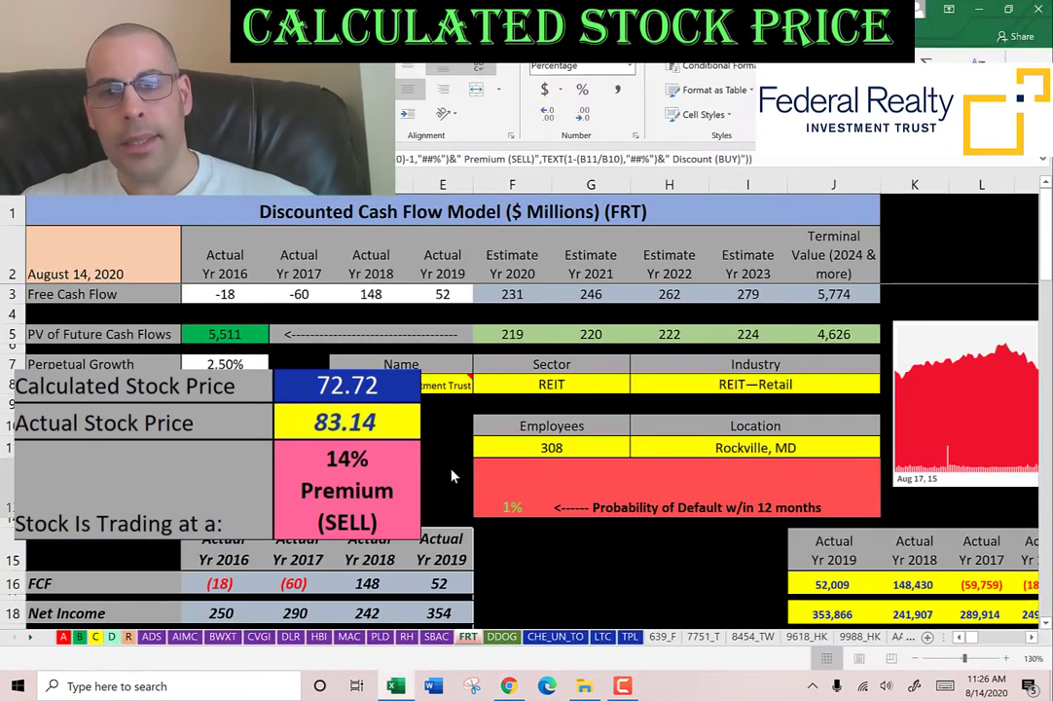
left_click_drag(896, 322, 275, 320)
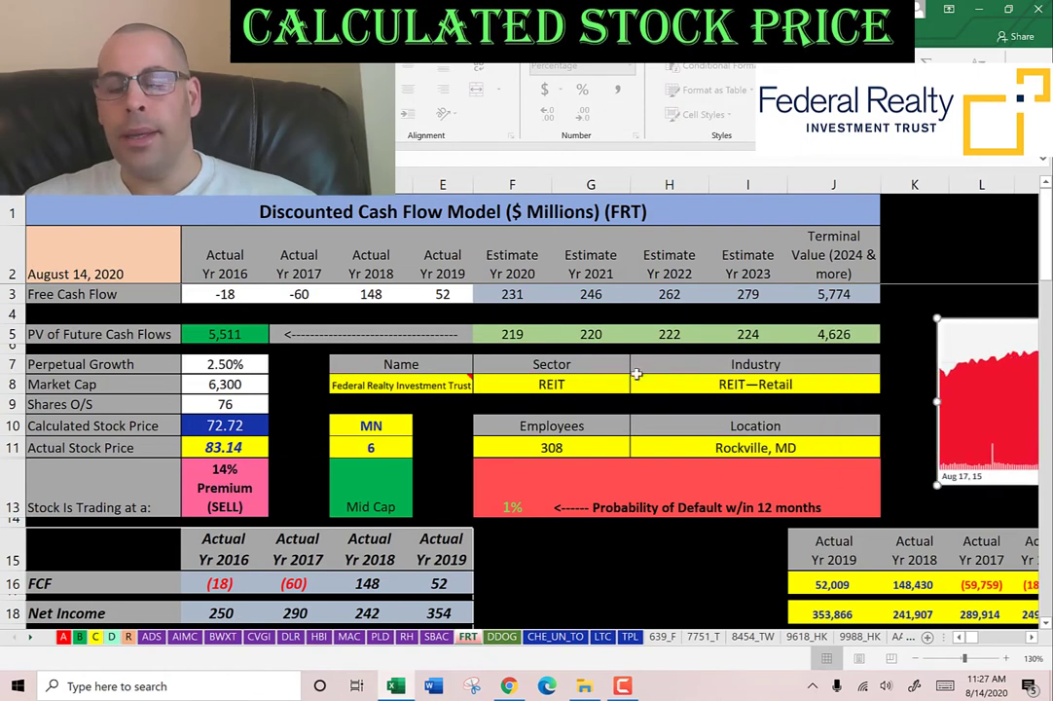
left_click(549, 379)
scroll(540, 370, "down", 5)
scroll(540, 370, "down", 5)
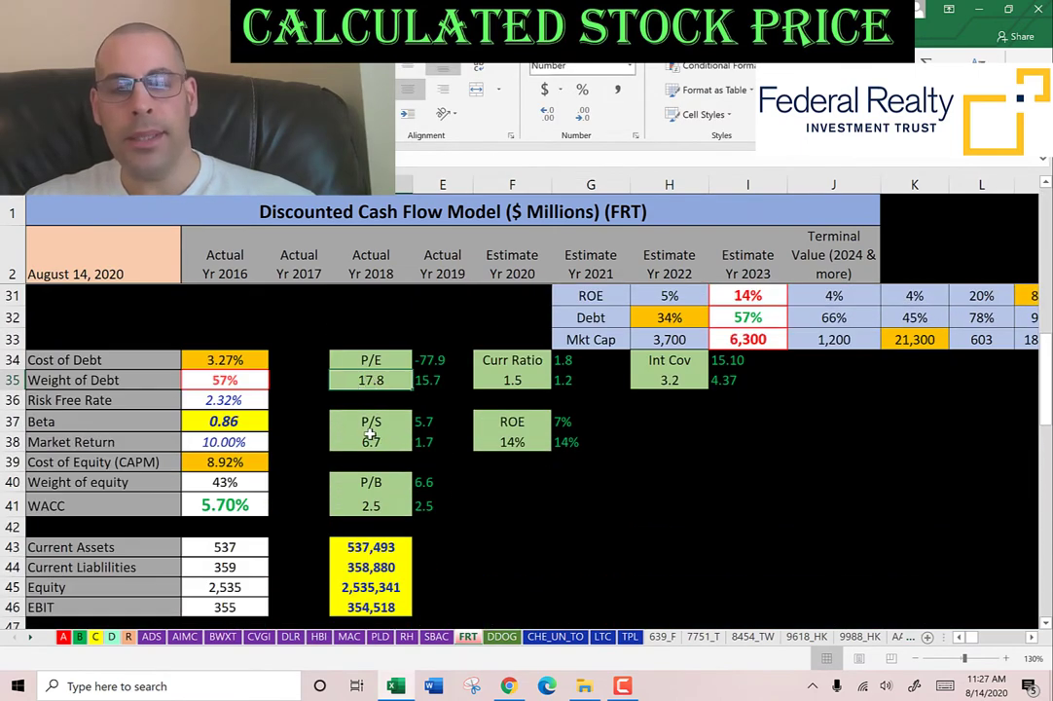
scroll(430, 399, "up", 1)
scroll(430, 399, "down", 6)
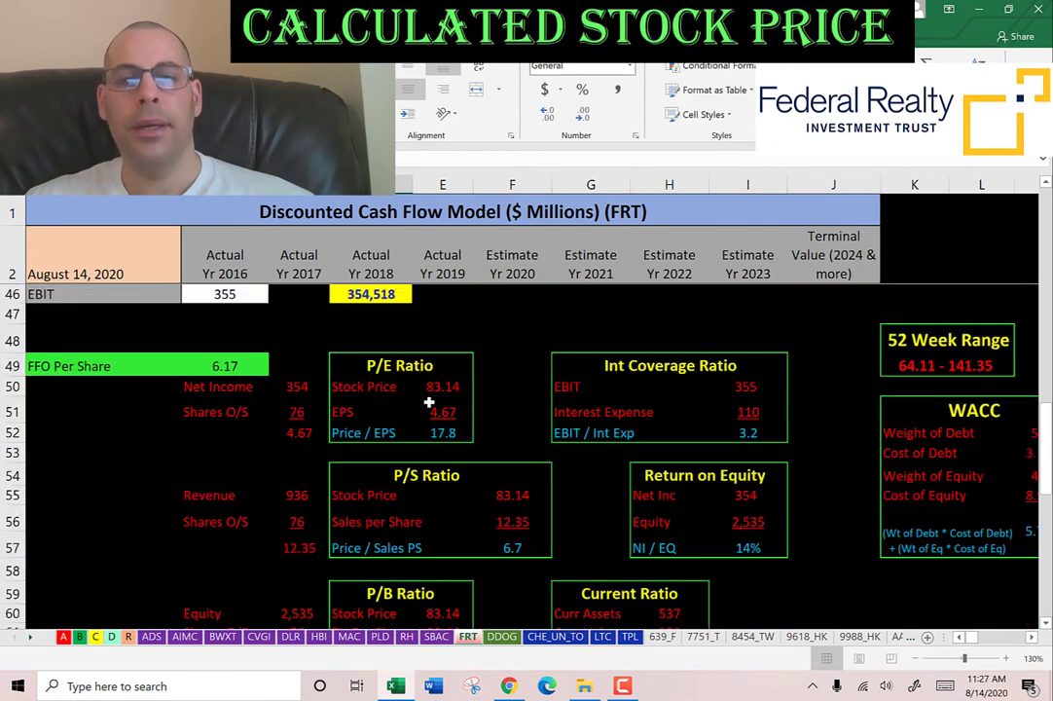
left_click(434, 388)
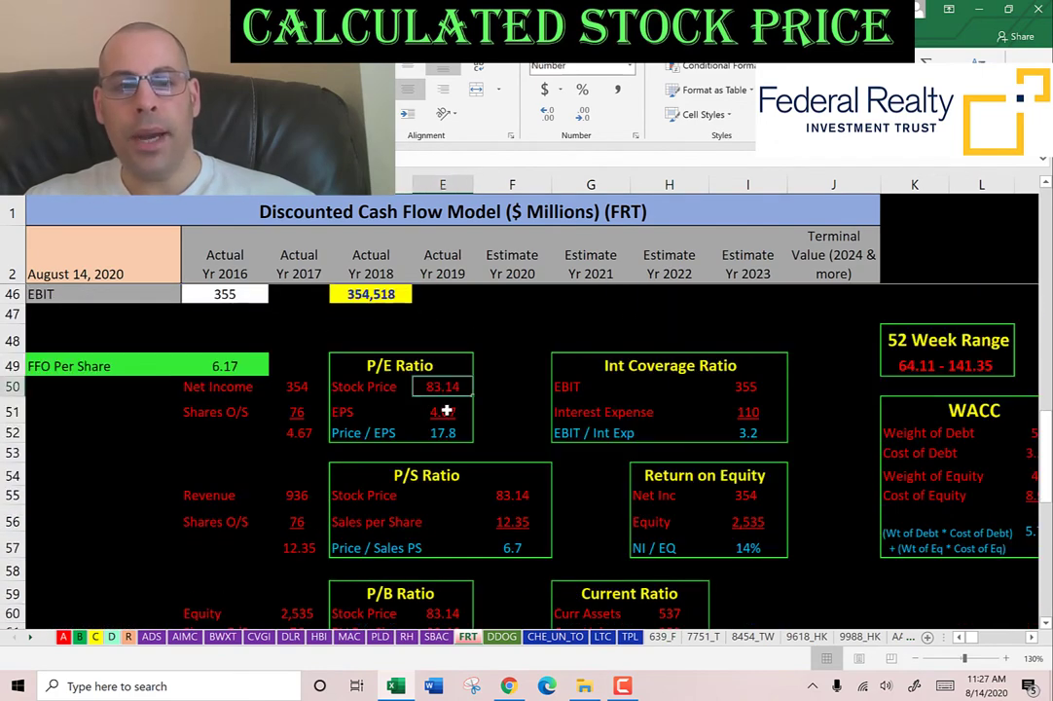
left_click(440, 417)
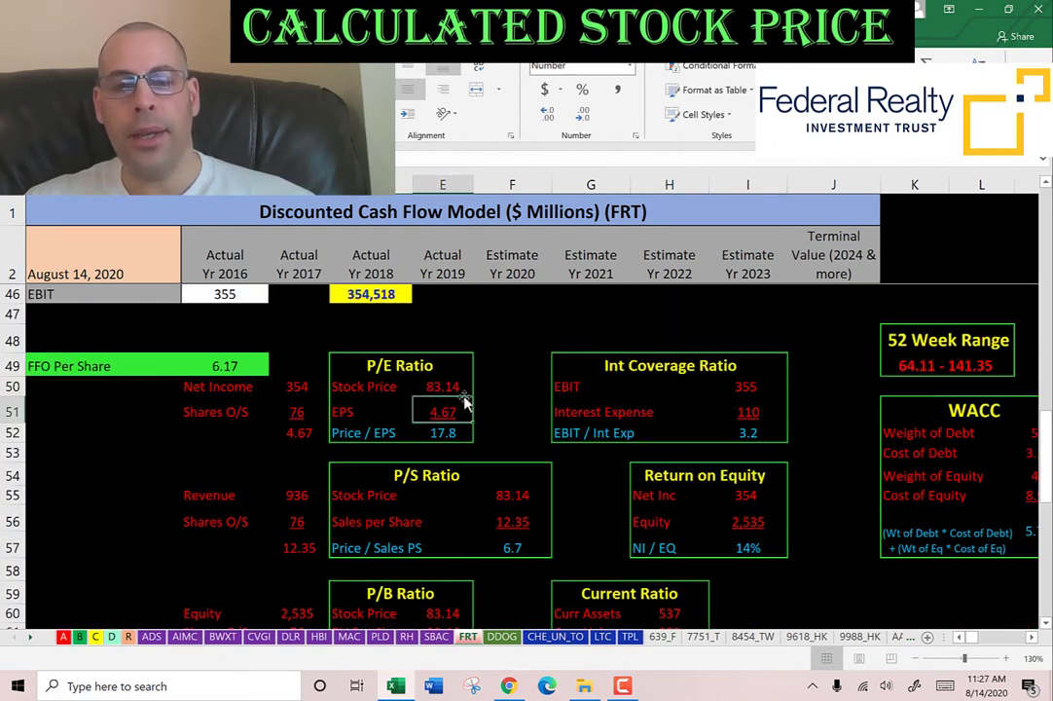
left_click(295, 386)
left_click(299, 414)
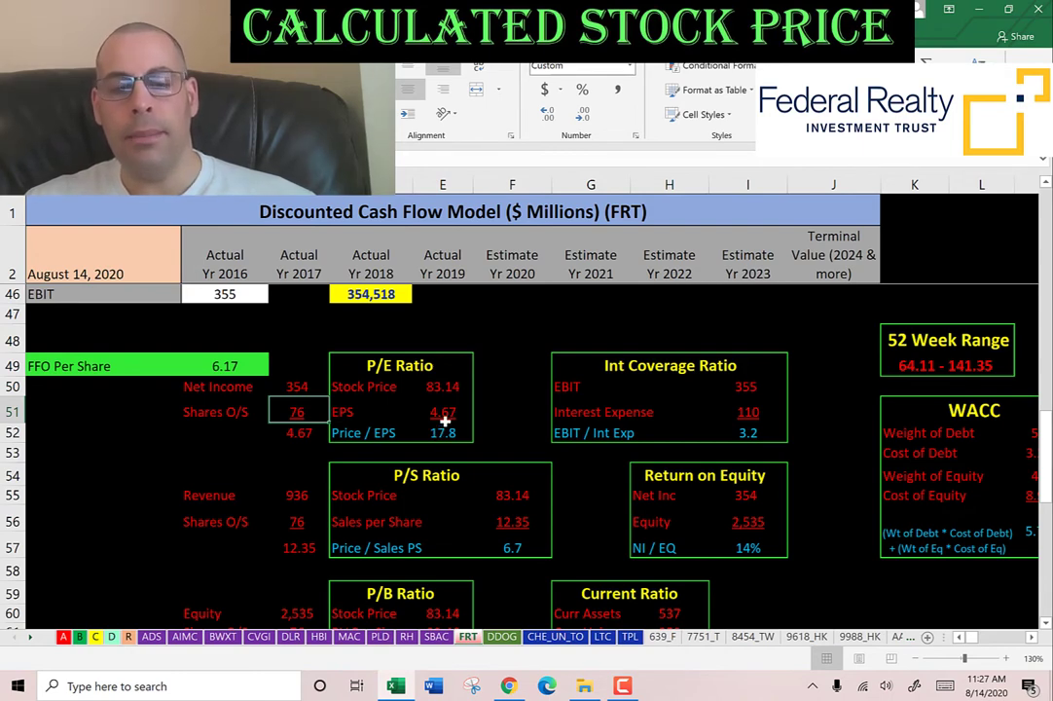
scroll(445, 420, "down", 2)
left_click(513, 356)
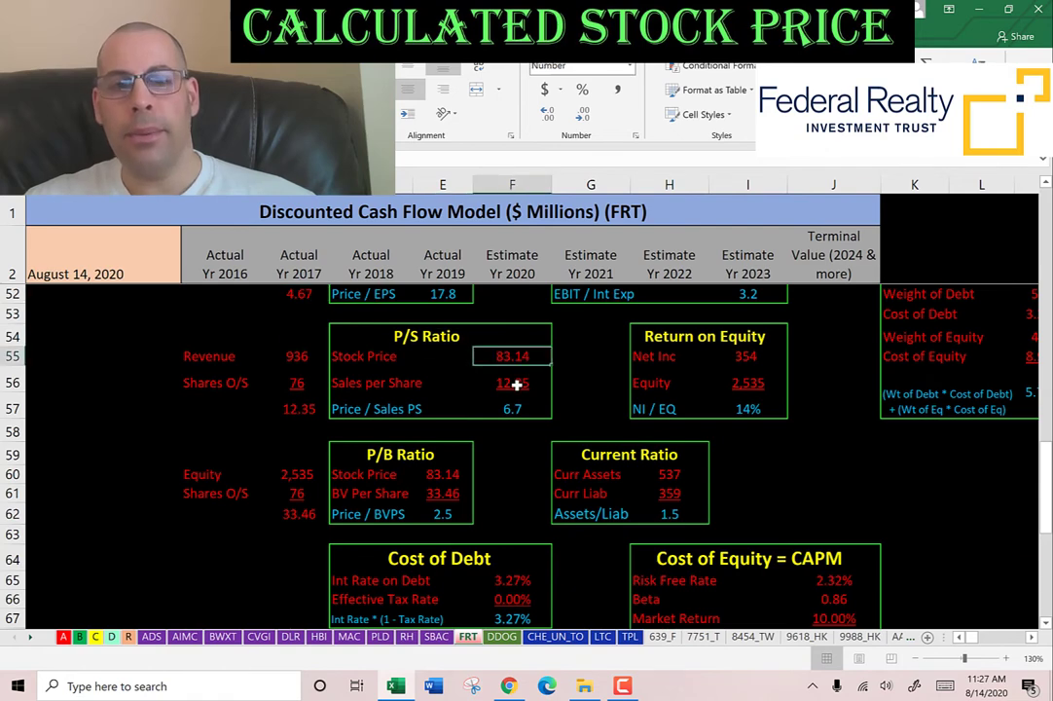
left_click(513, 384)
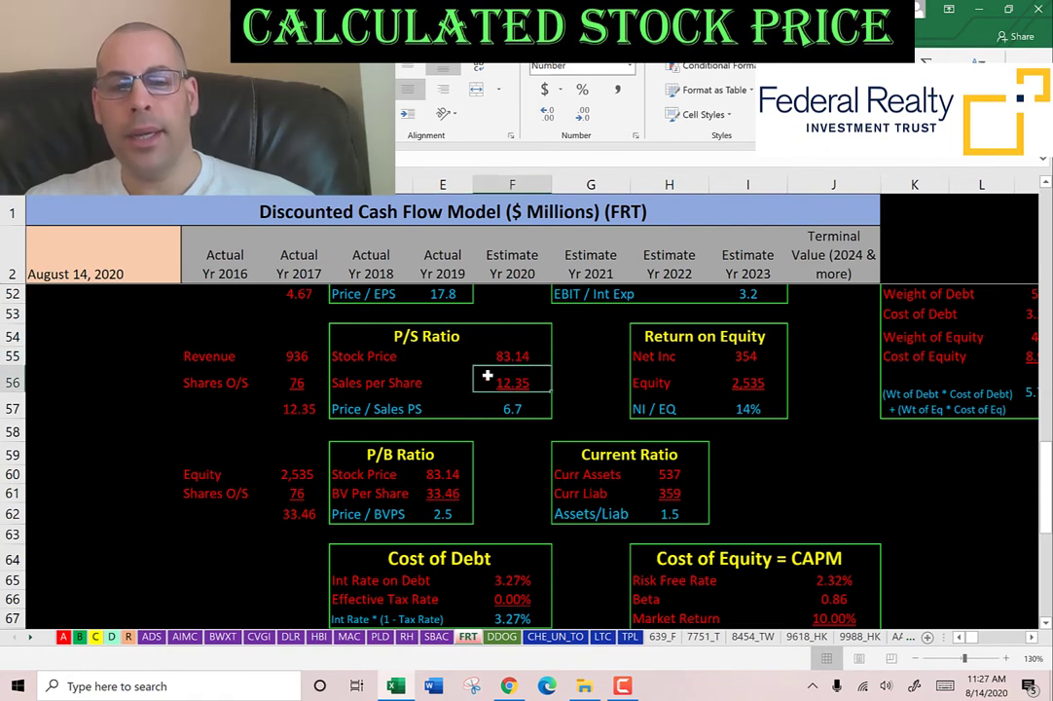
left_click(295, 358)
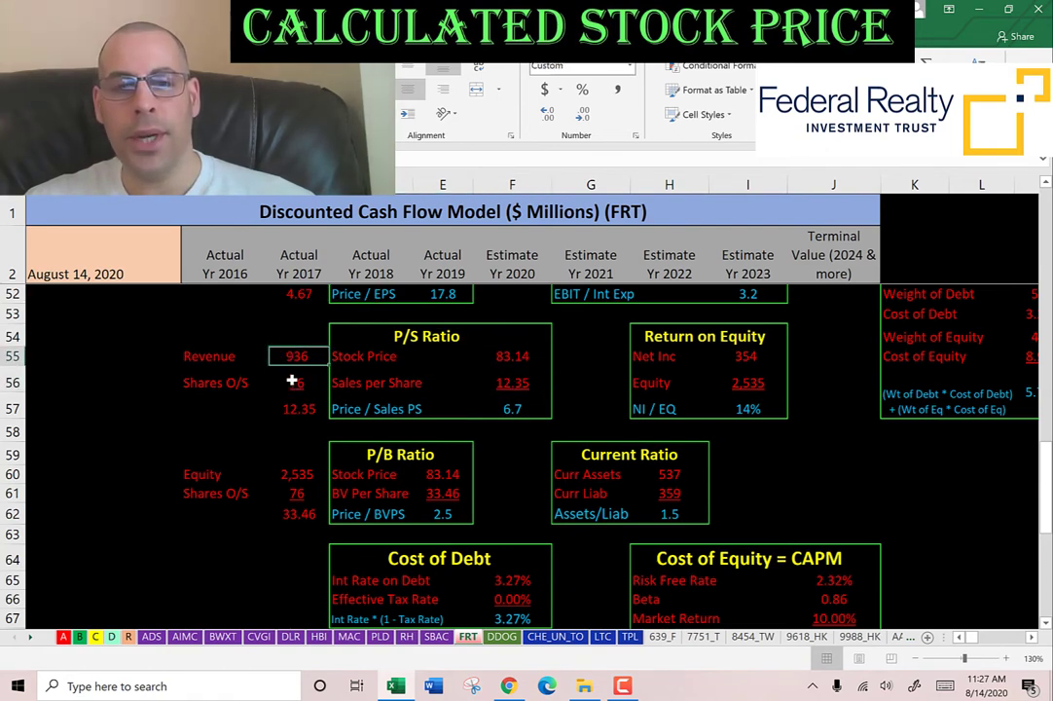
left_click(292, 380)
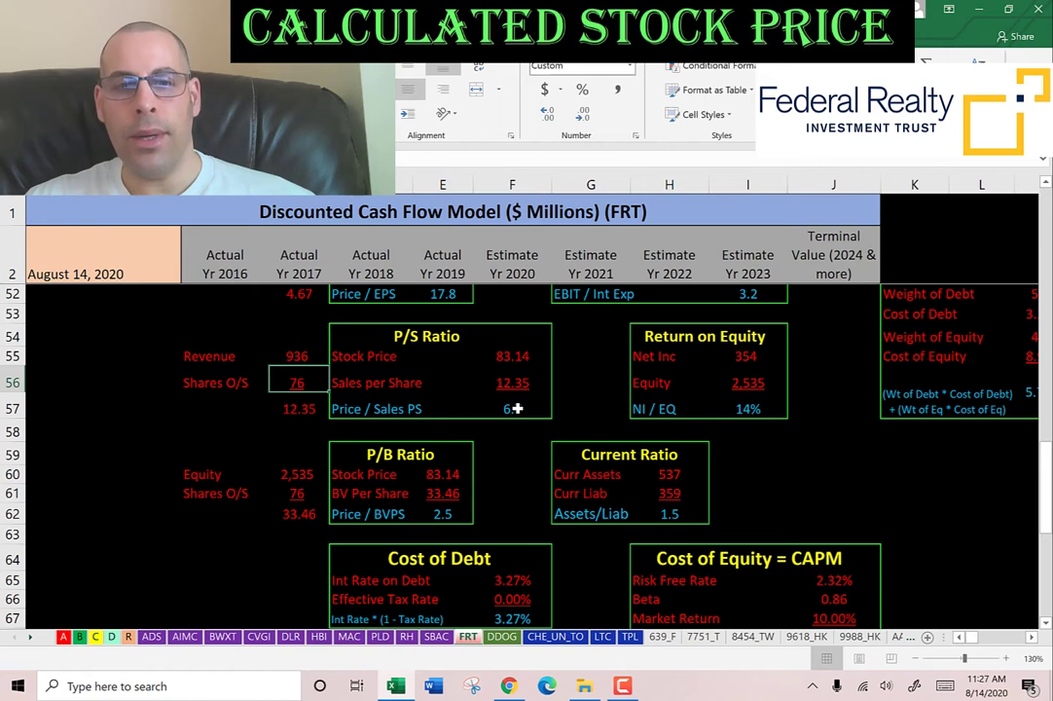
scroll(517, 405, "down", 2)
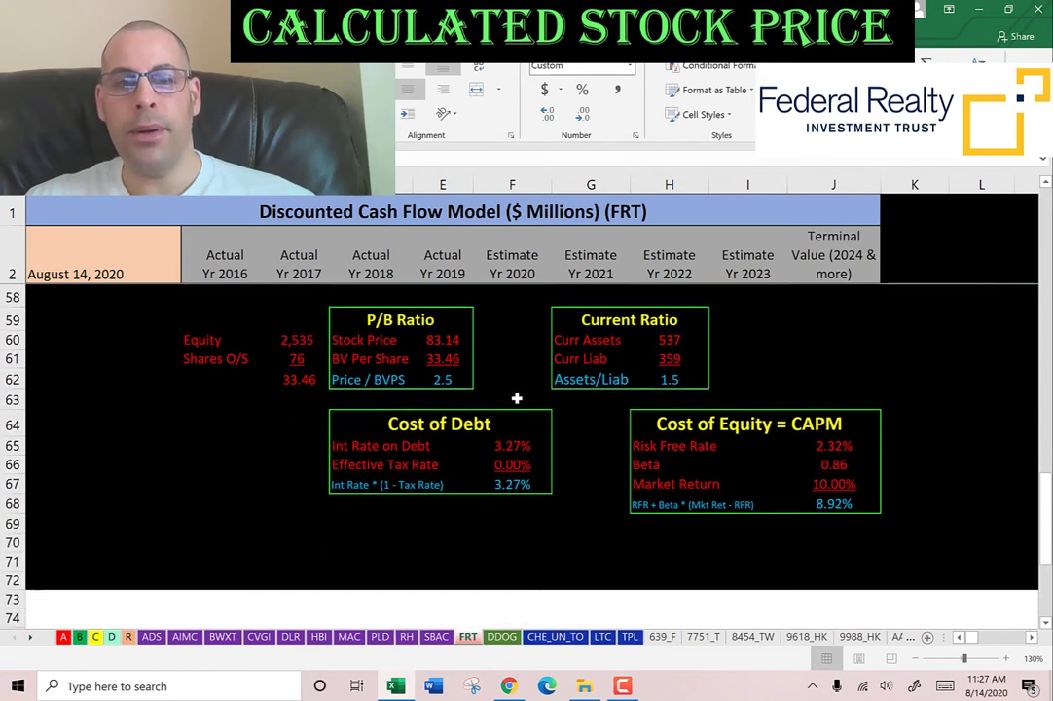
left_click(431, 338)
left_click(439, 357)
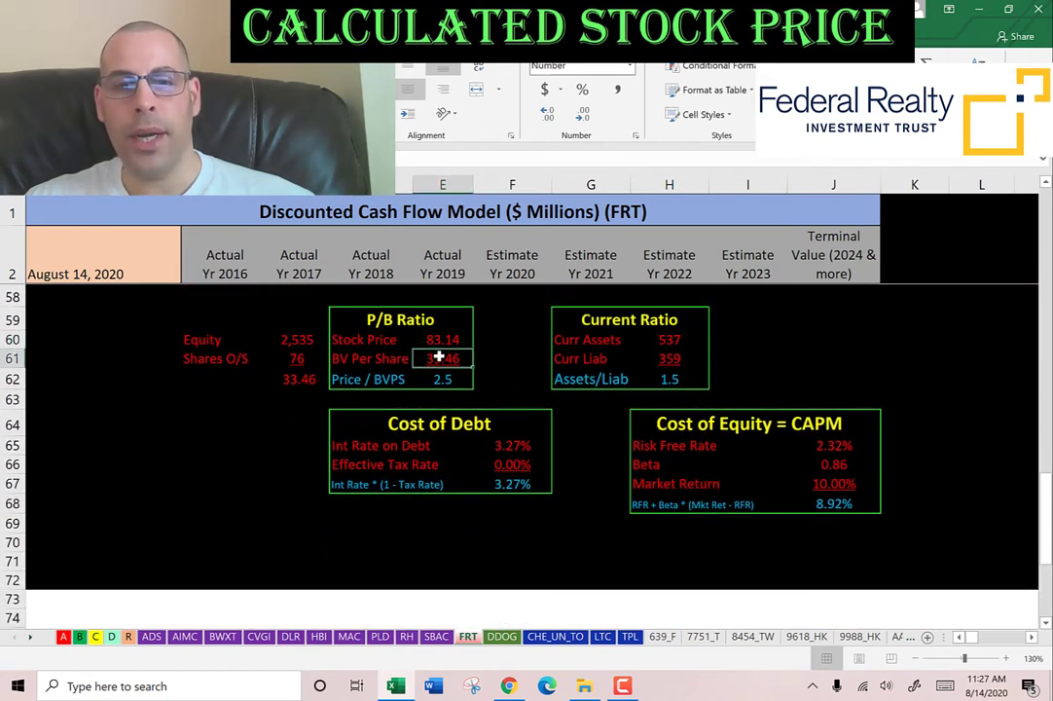
left_click(275, 339)
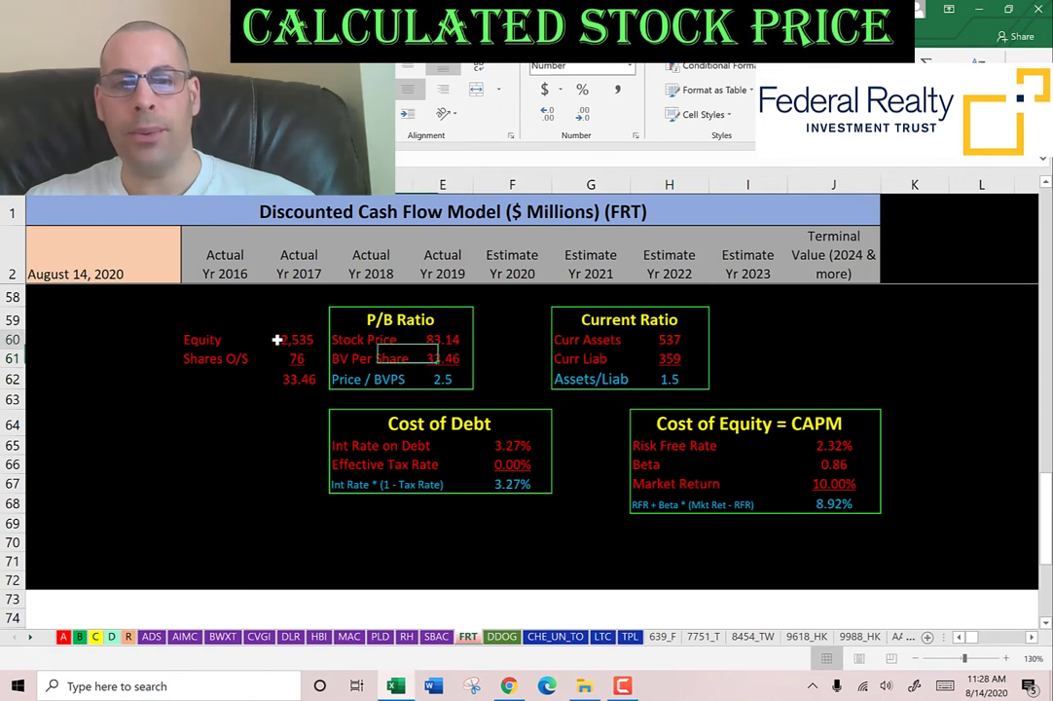
left_click(279, 362)
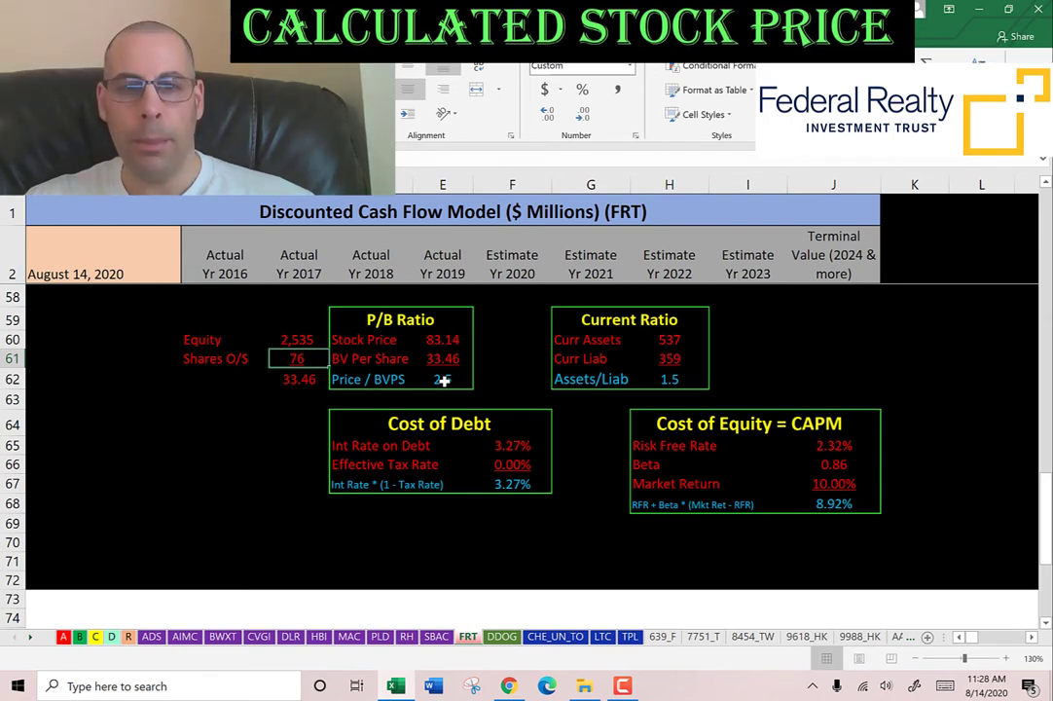
scroll(521, 344, "up", 9)
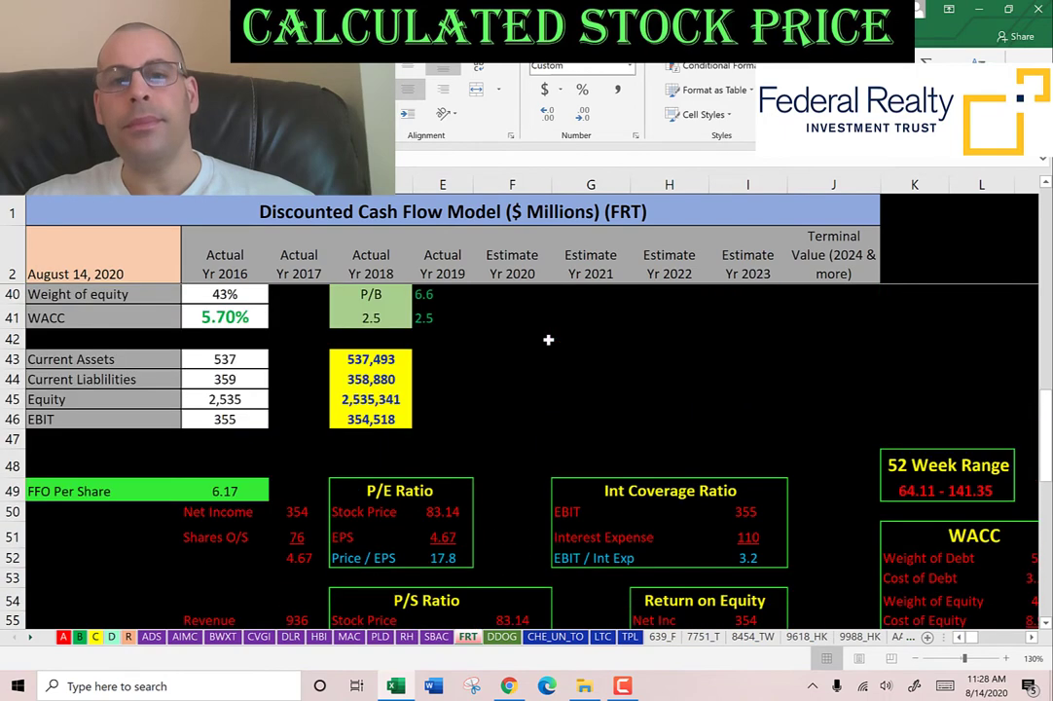
left_click(521, 380)
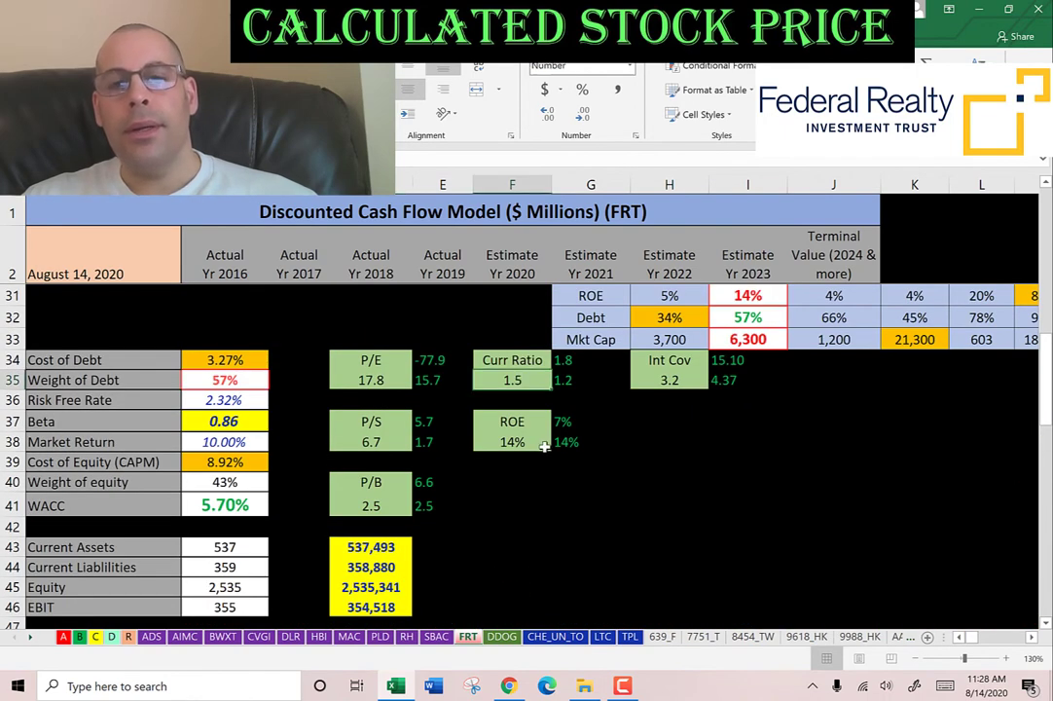
left_click(673, 381)
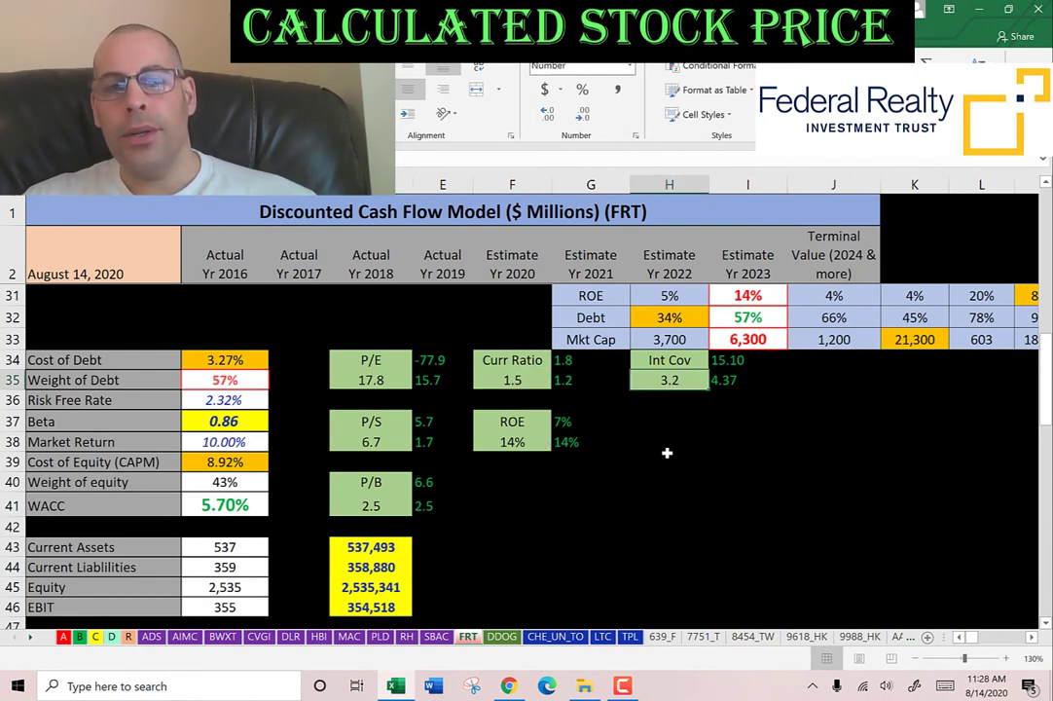
left_click(505, 444)
scroll(573, 431, "down", 8)
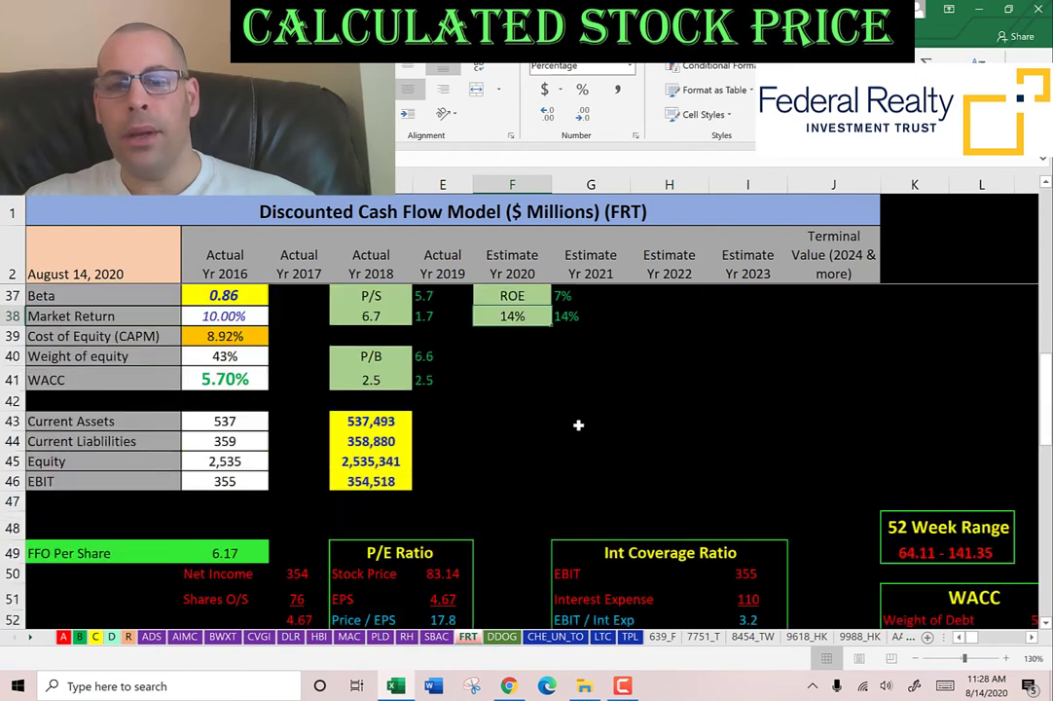
left_click(670, 411)
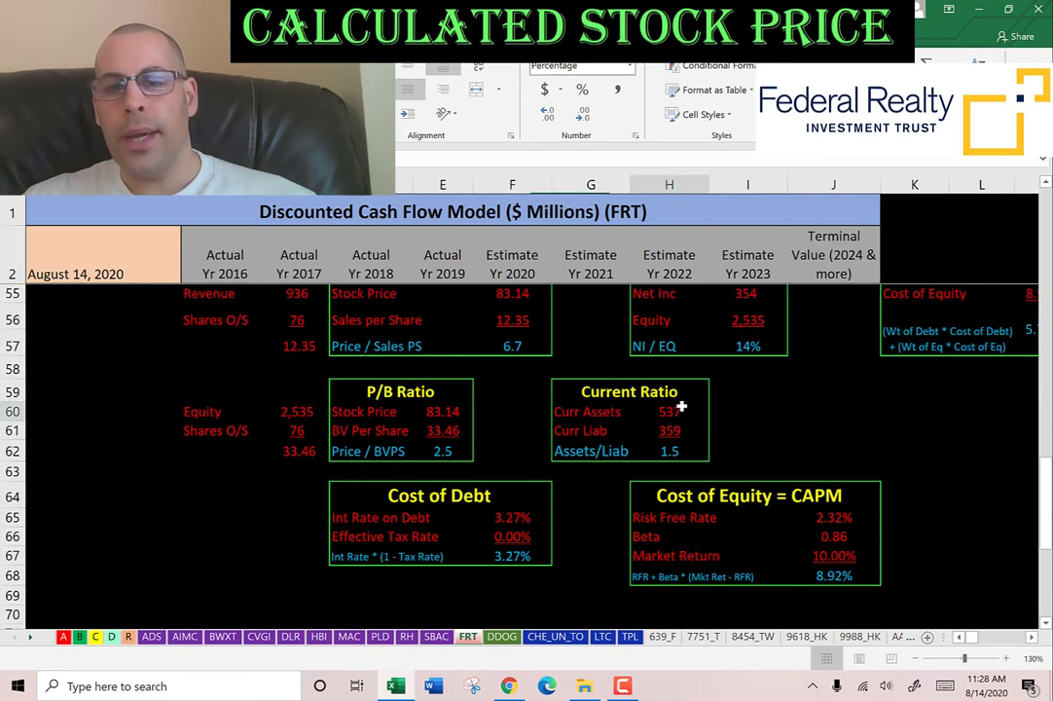
left_click(653, 431)
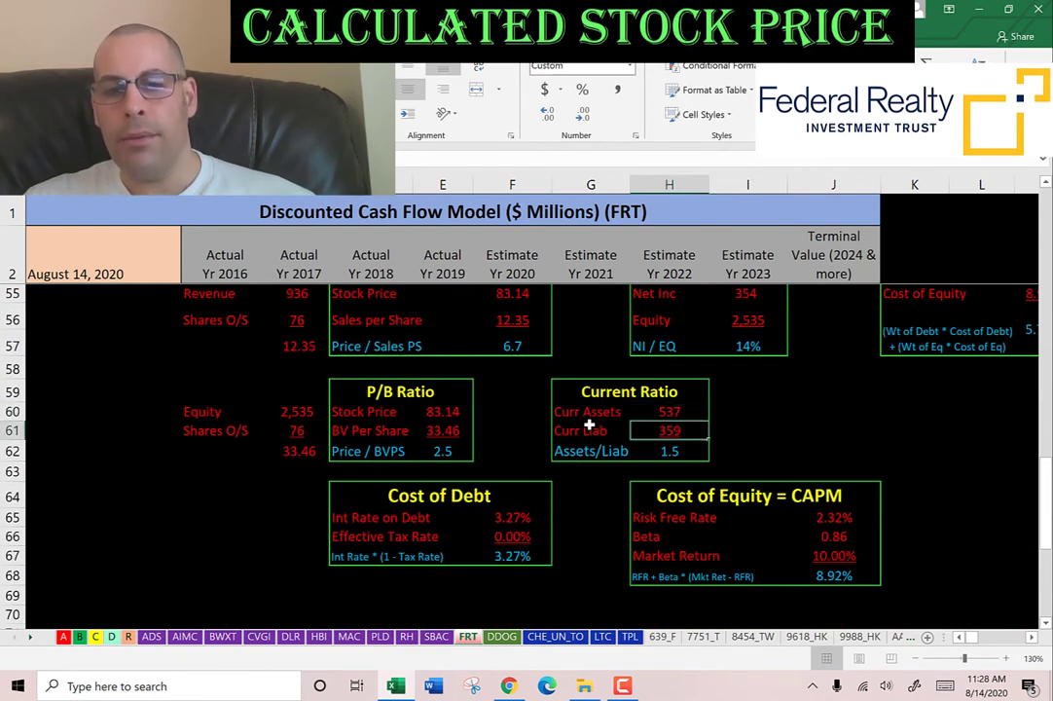
scroll(731, 421, "up", 2)
left_click(745, 430)
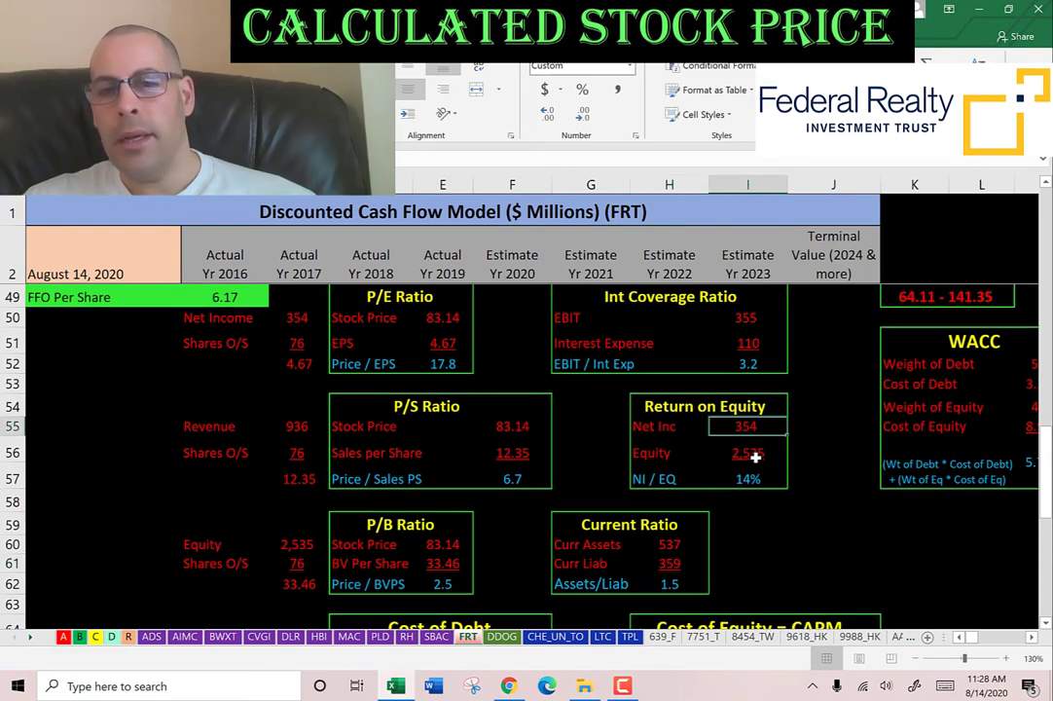
left_click(748, 453)
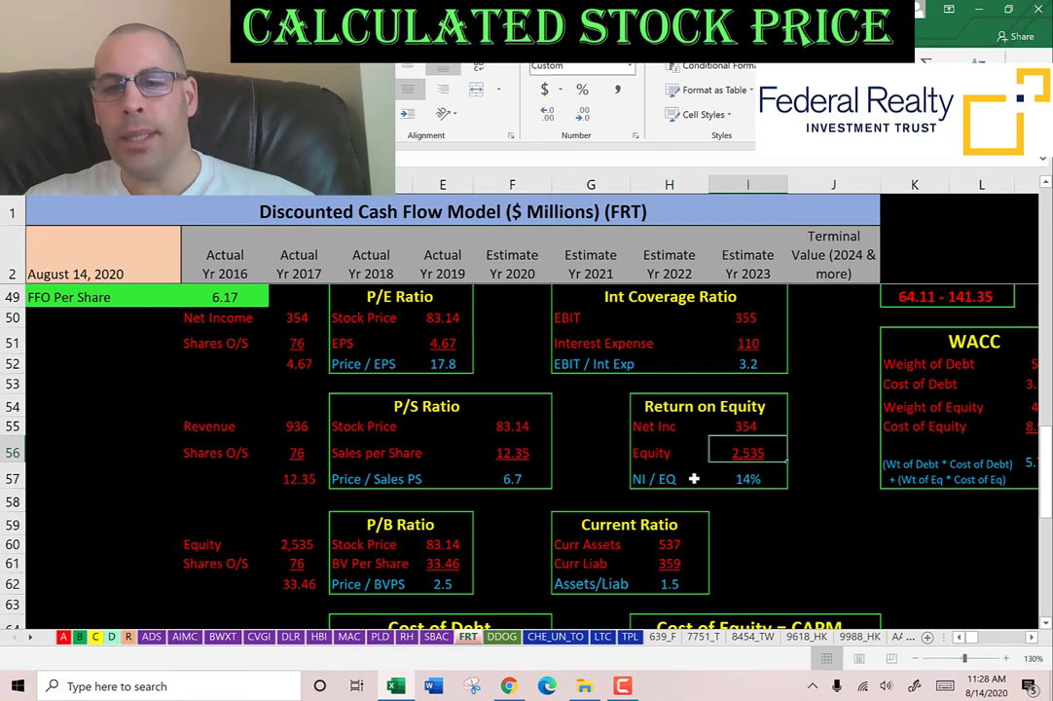
scroll(600, 352, "up", 1)
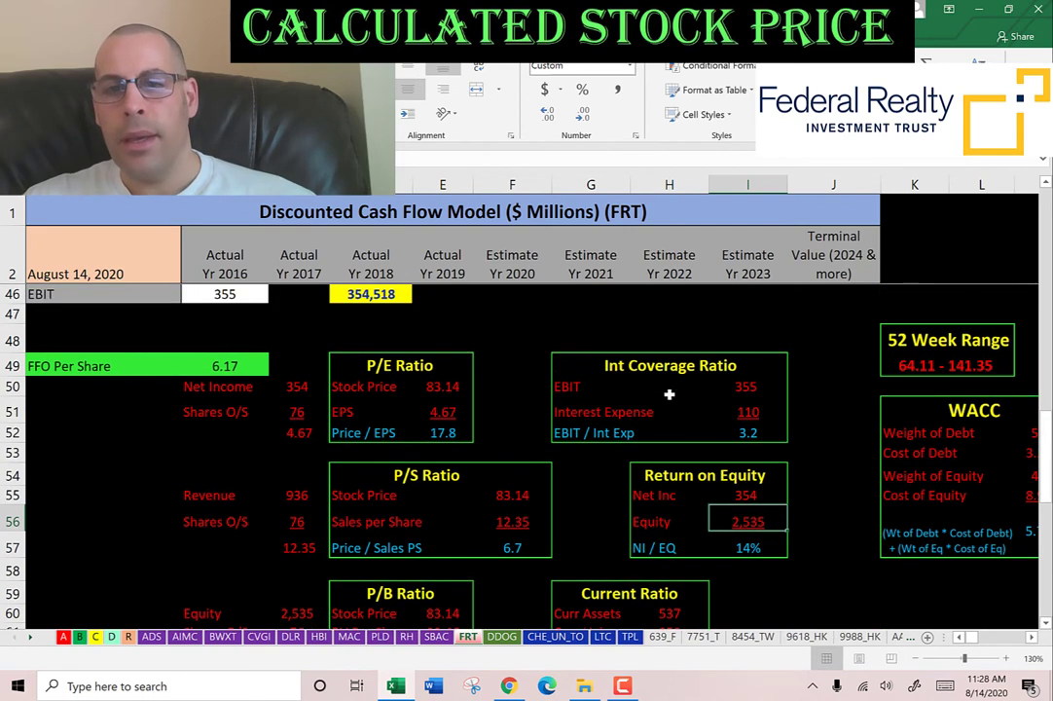
left_click(647, 366)
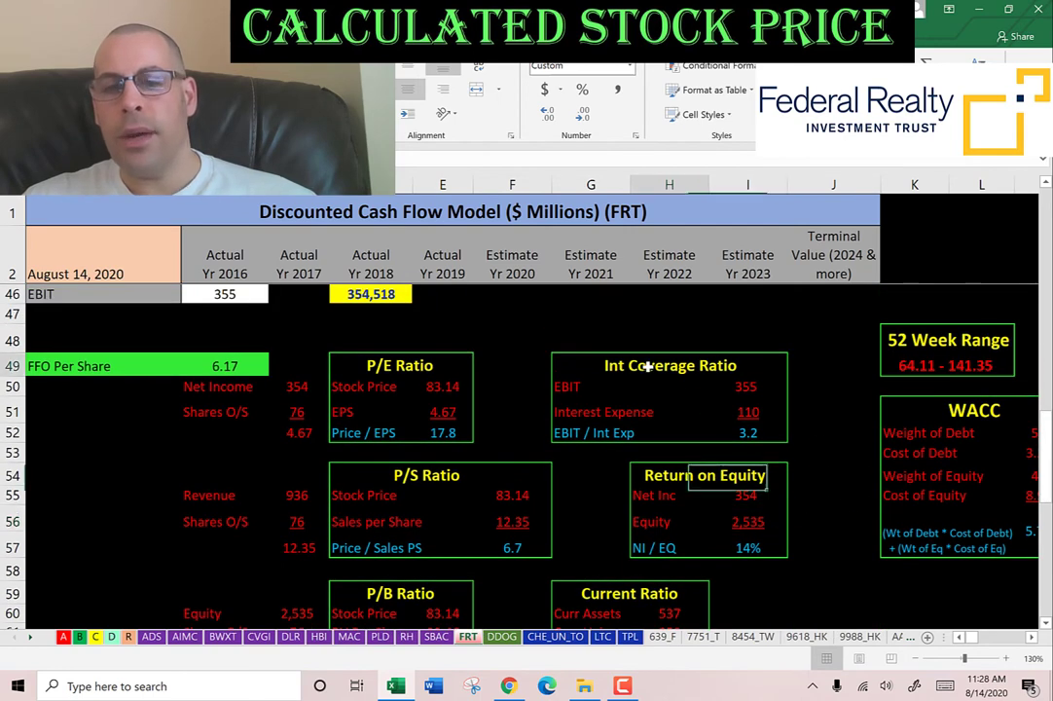
left_click(744, 387)
left_click(747, 412)
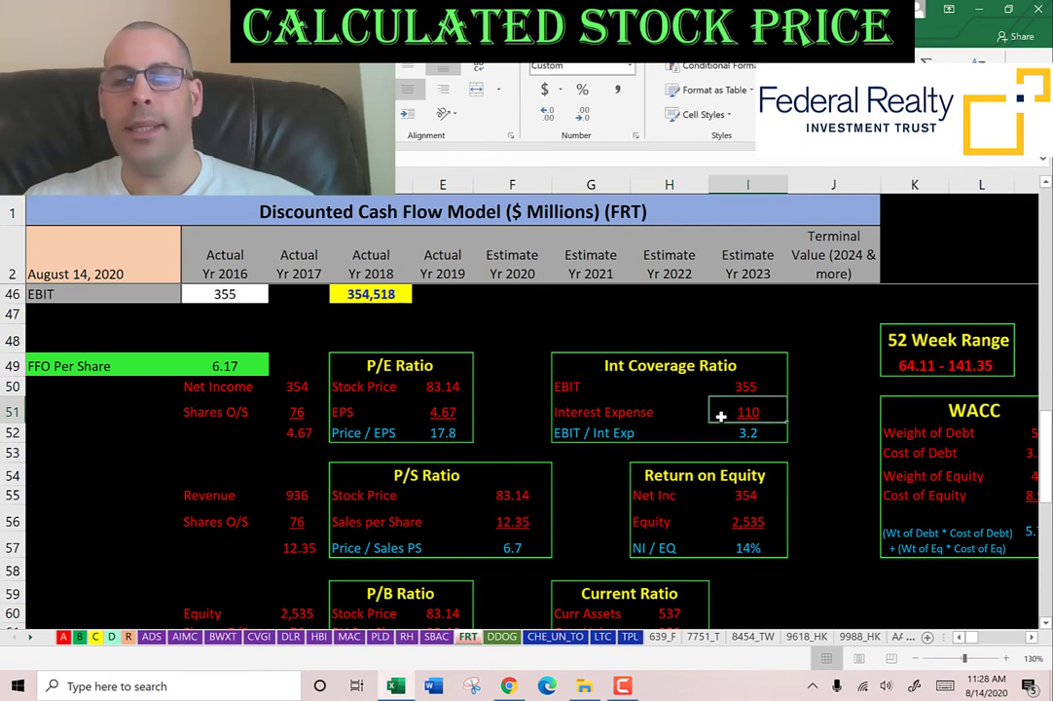
scroll(686, 403, "up", 4)
scroll(685, 403, "up", 4)
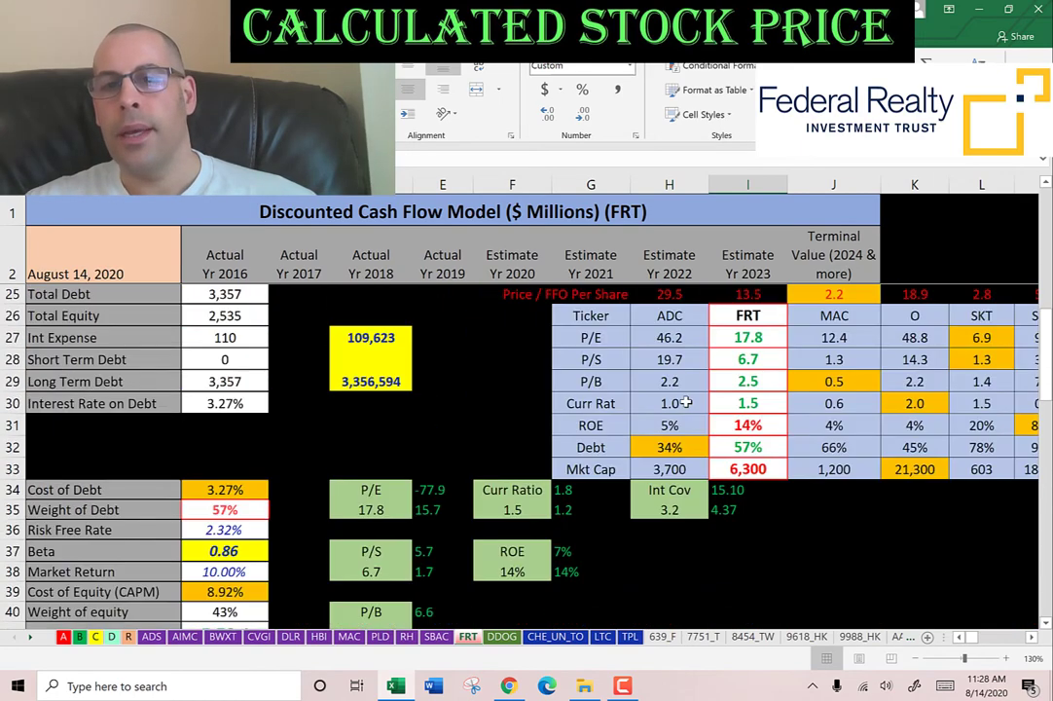
key("Right")
key("Right")
key("Right")
key("Right")
key("Right")
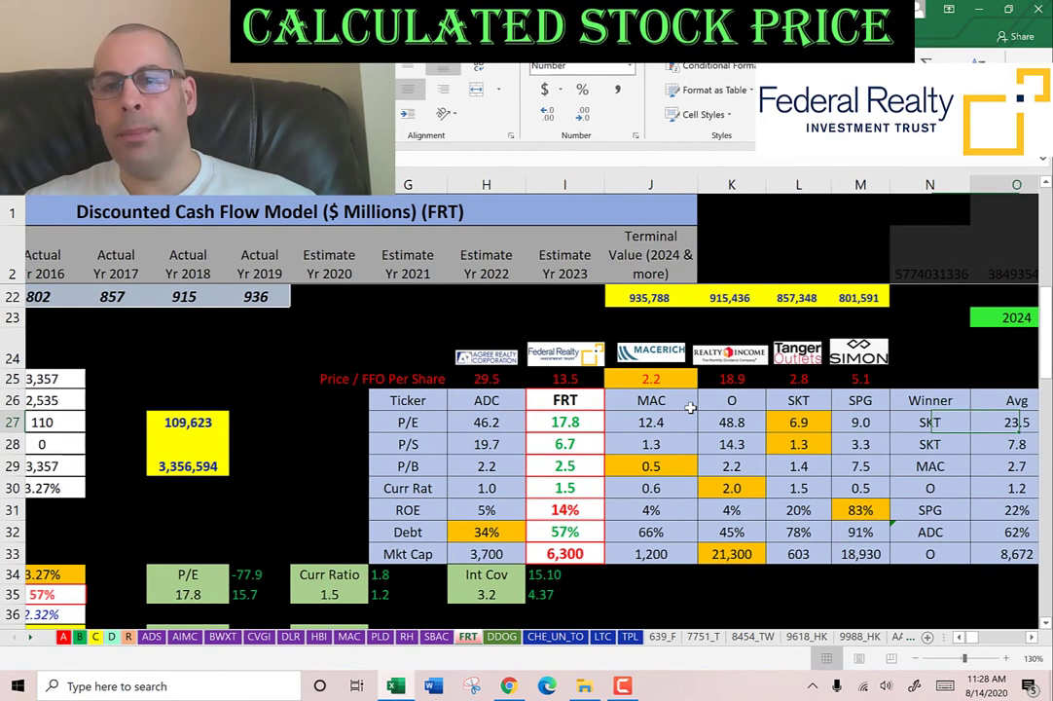
left_click(283, 400)
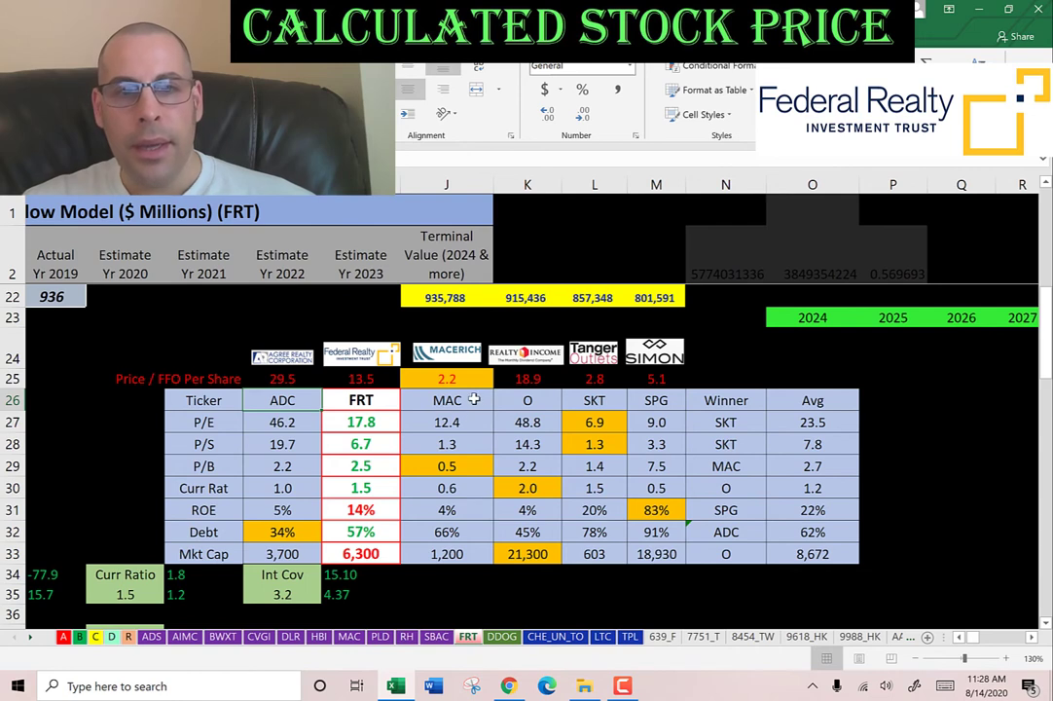
left_click(524, 401)
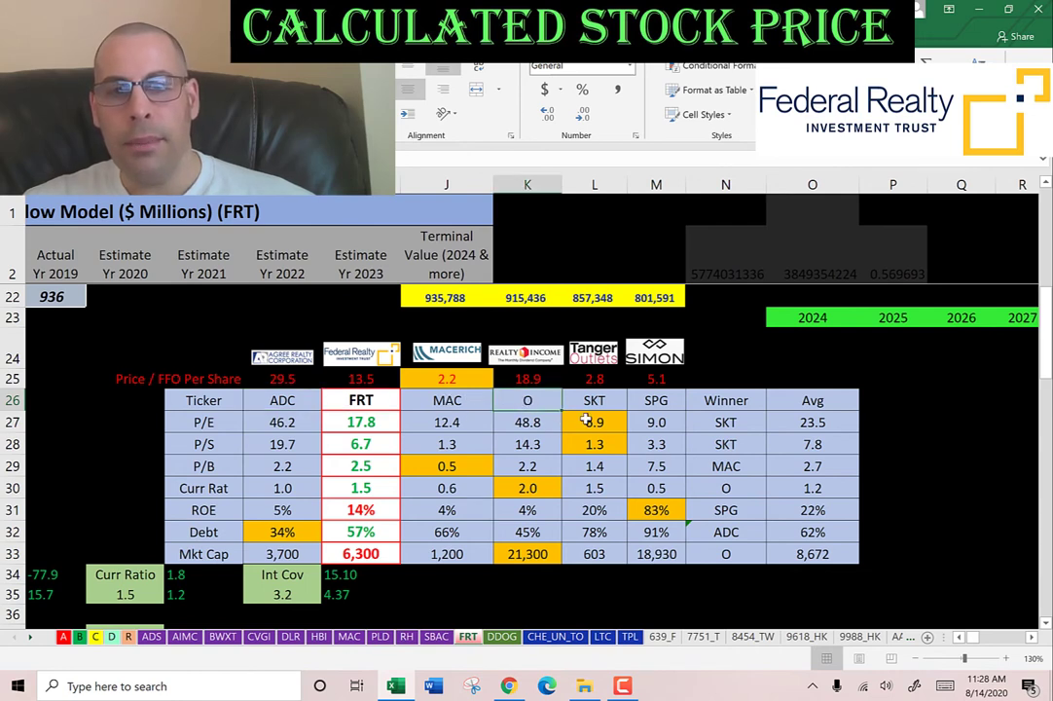
left_click(594, 400)
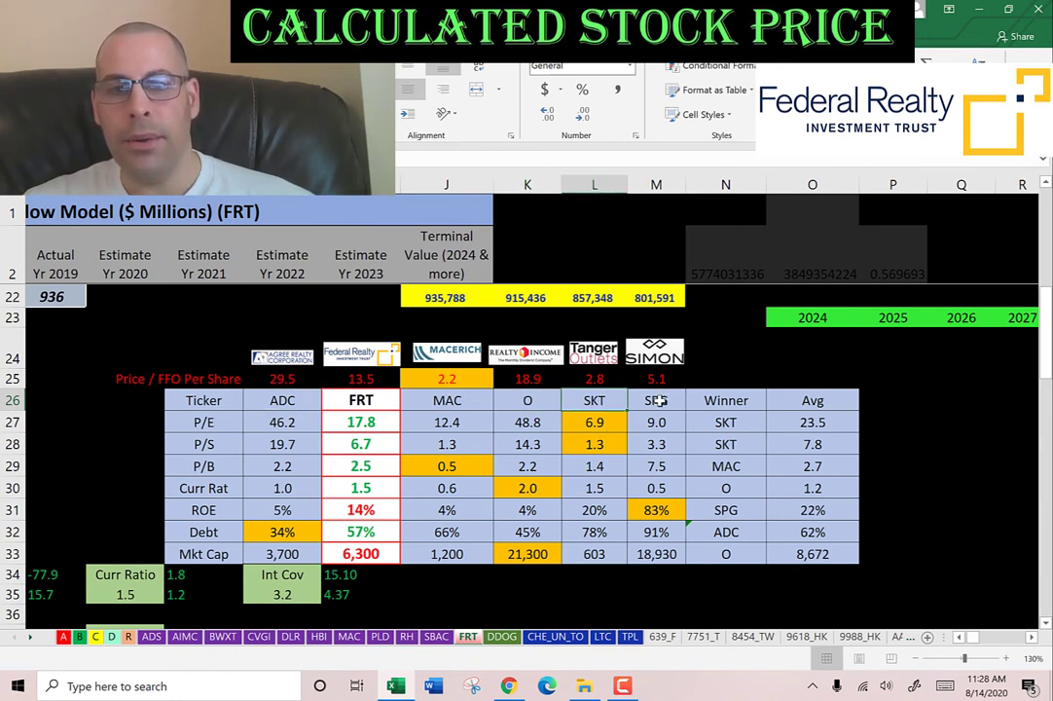
left_click_drag(353, 400, 346, 554)
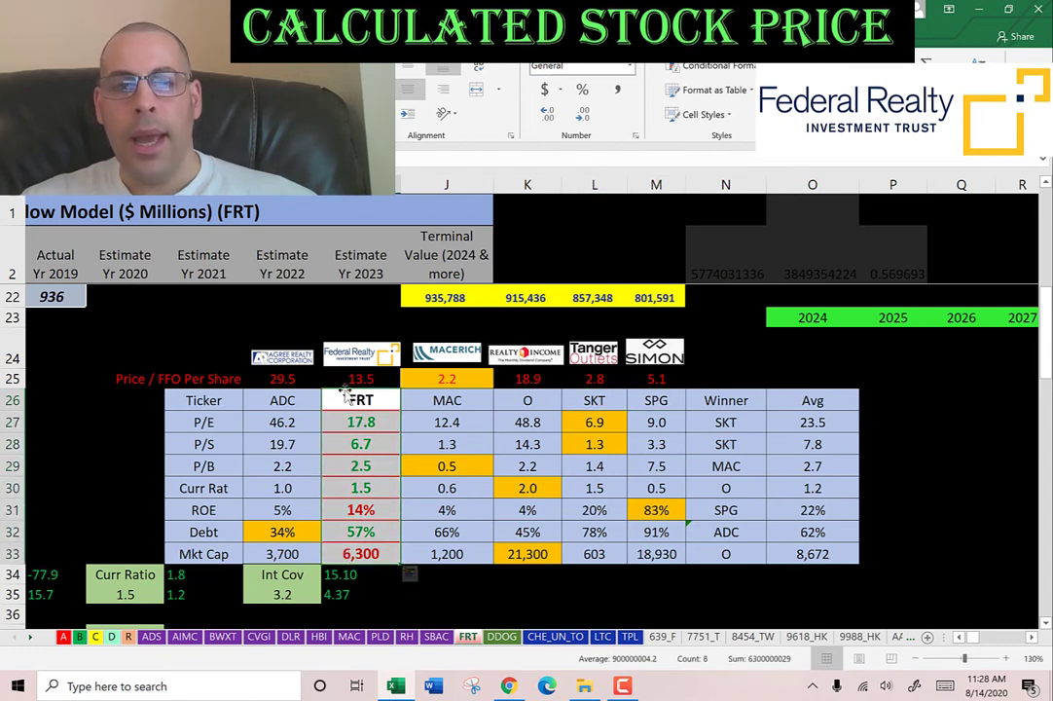
left_click(183, 377)
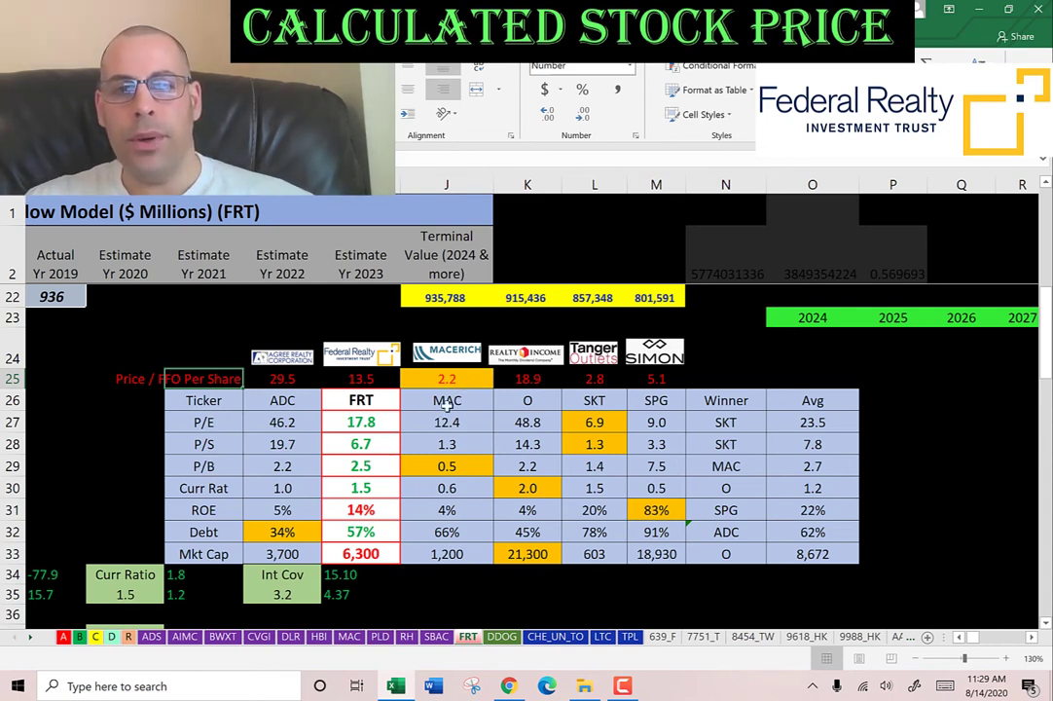
left_click(358, 380)
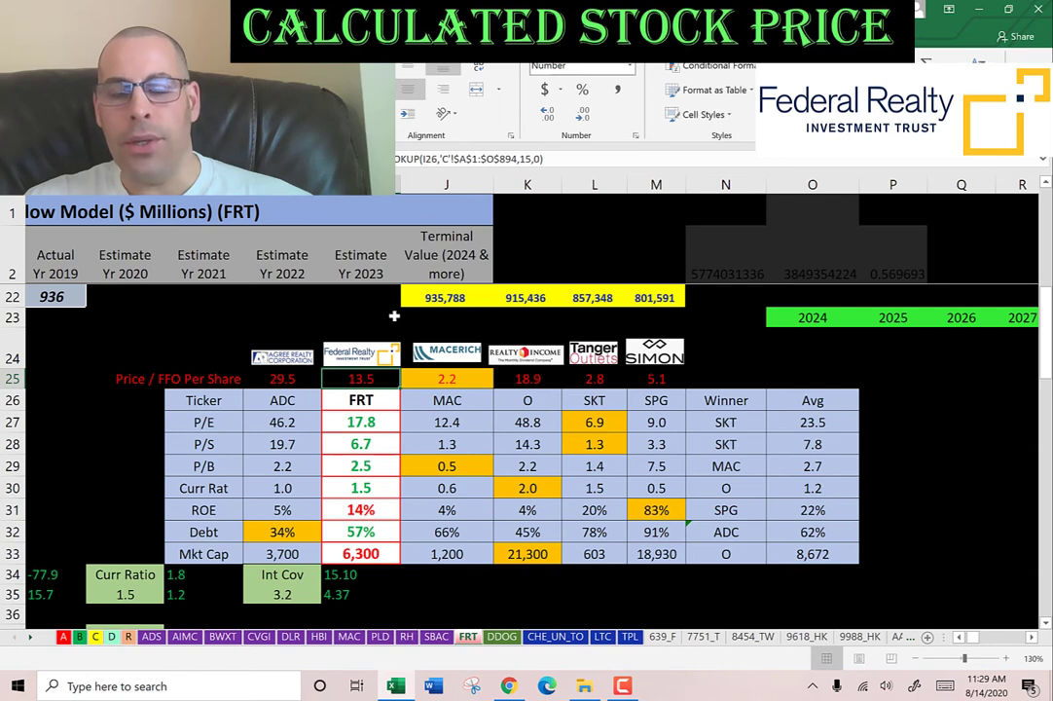
left_click(377, 425)
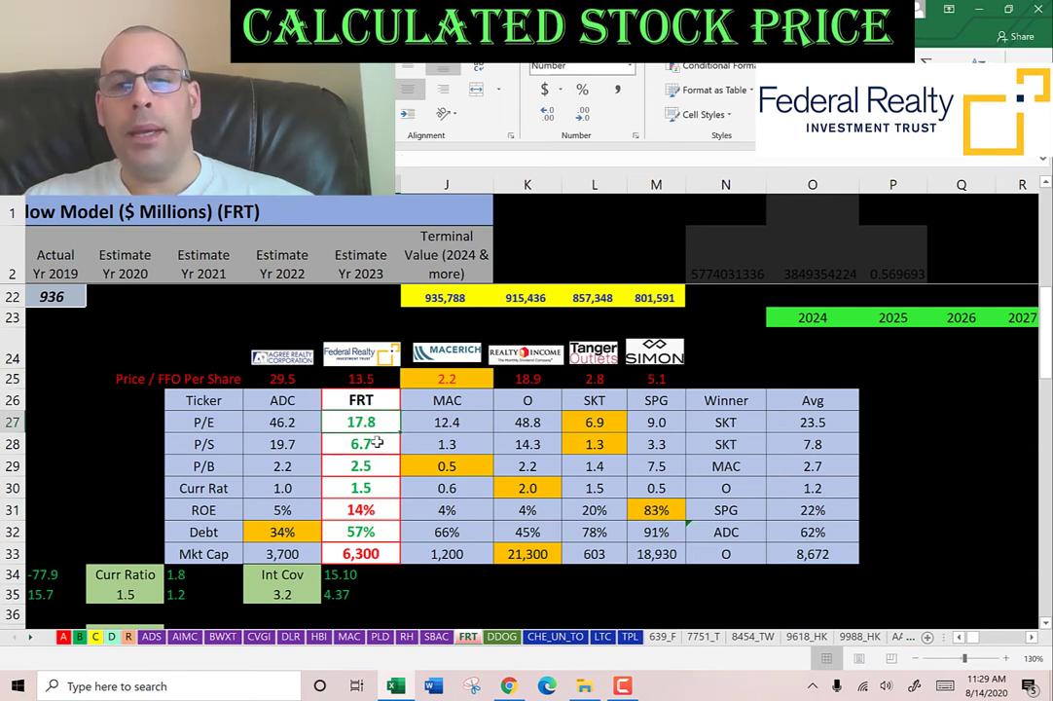
left_click(354, 442)
left_click(337, 469)
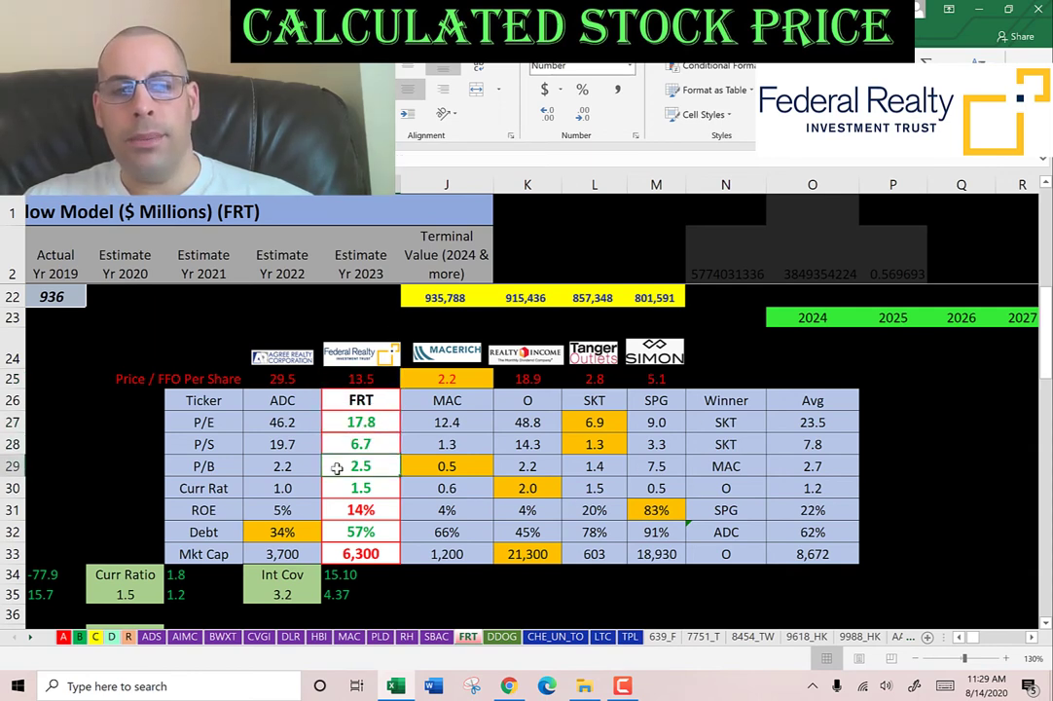
left_click_drag(354, 423, 362, 467)
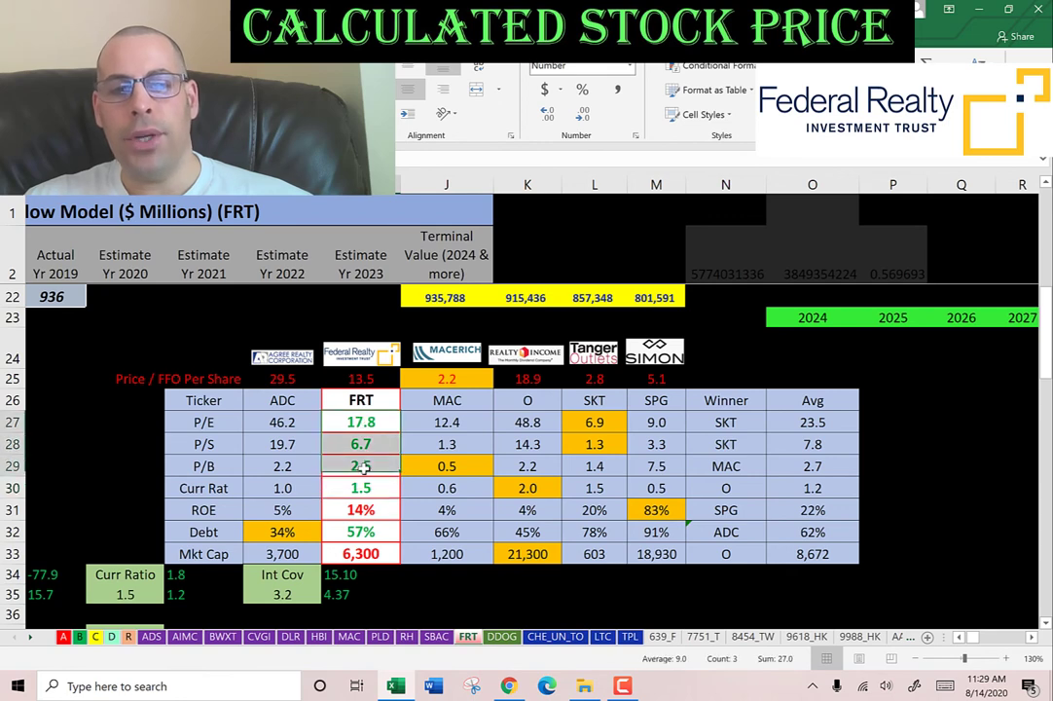
left_click_drag(355, 422, 361, 486)
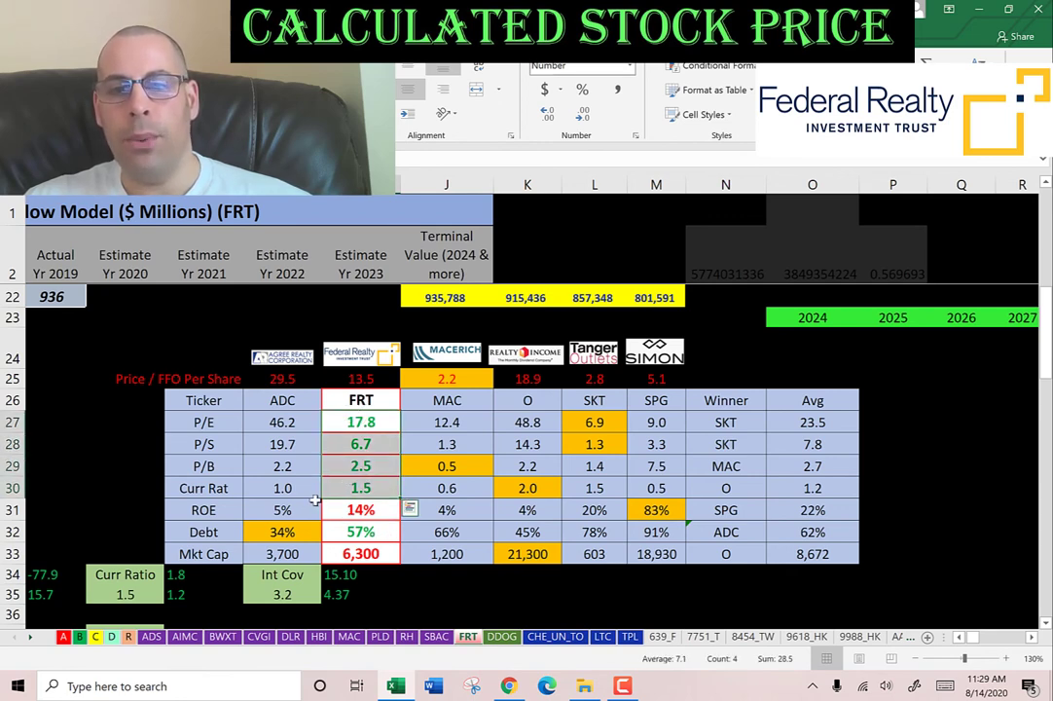
left_click(360, 510)
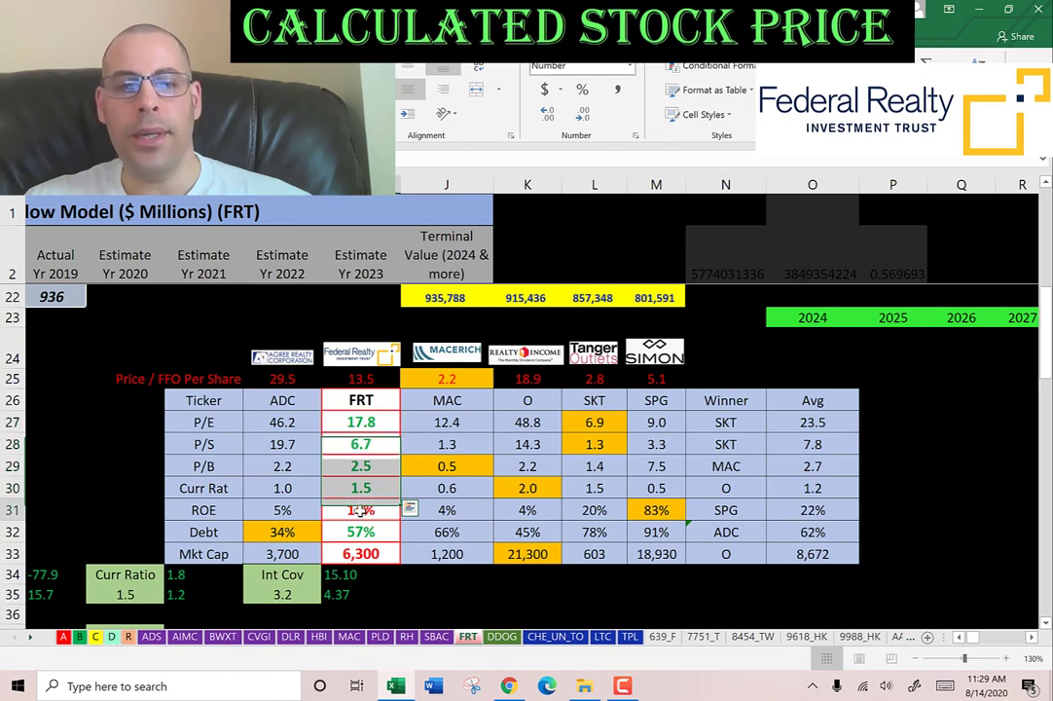
left_click(779, 510)
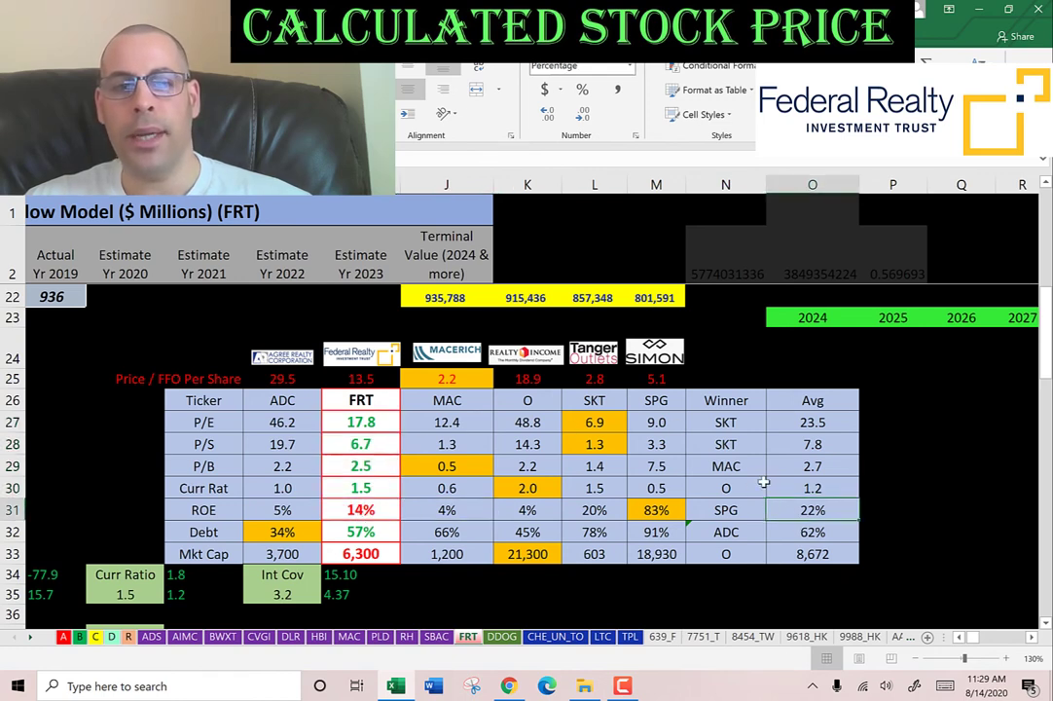
left_click(339, 532)
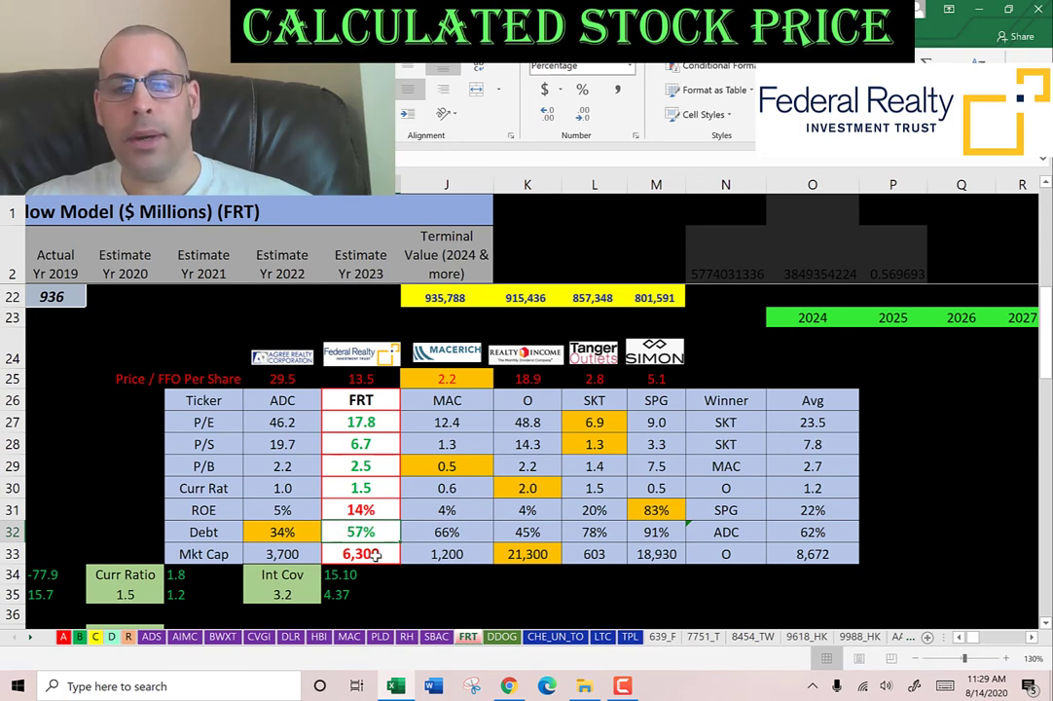
left_click(373, 554)
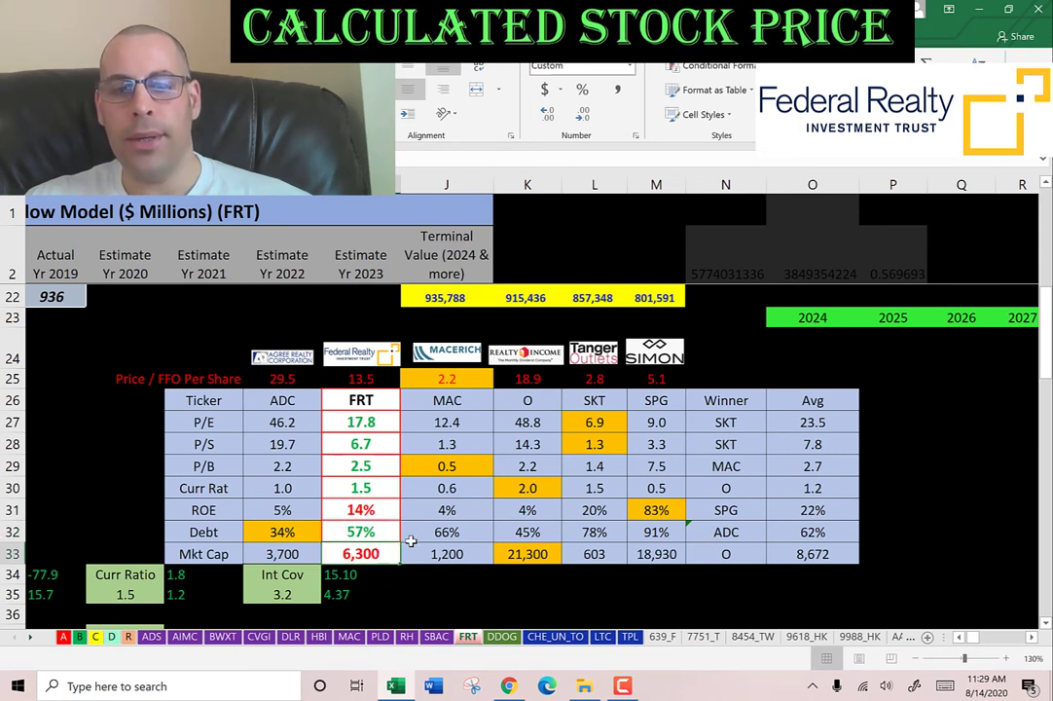